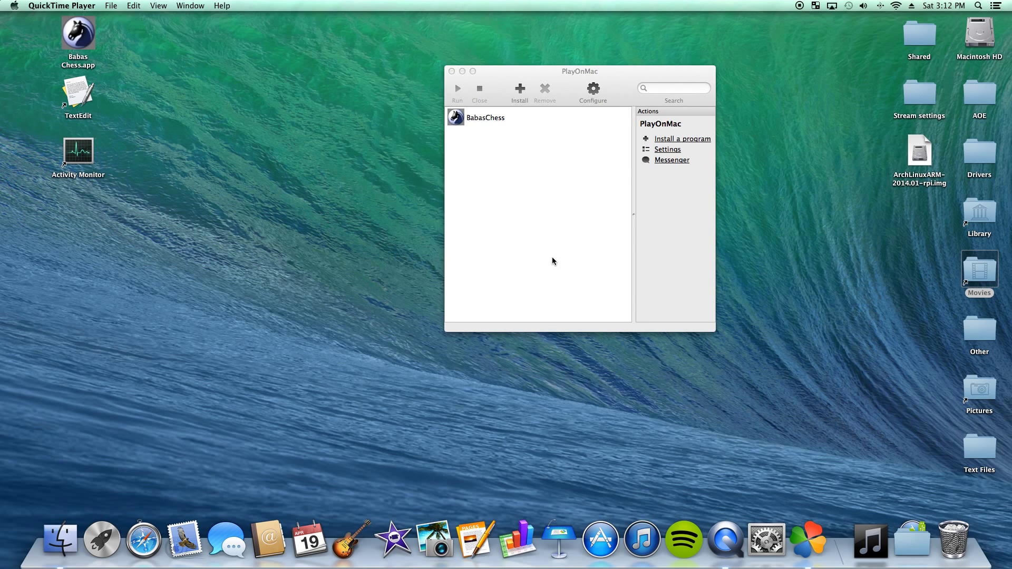
Step: Open PlayOnMac's install menu and move it beside the main window
{"action": "left_click", "coordinate": [519, 91]}
{"action": "left_click", "coordinate": [519, 91]}
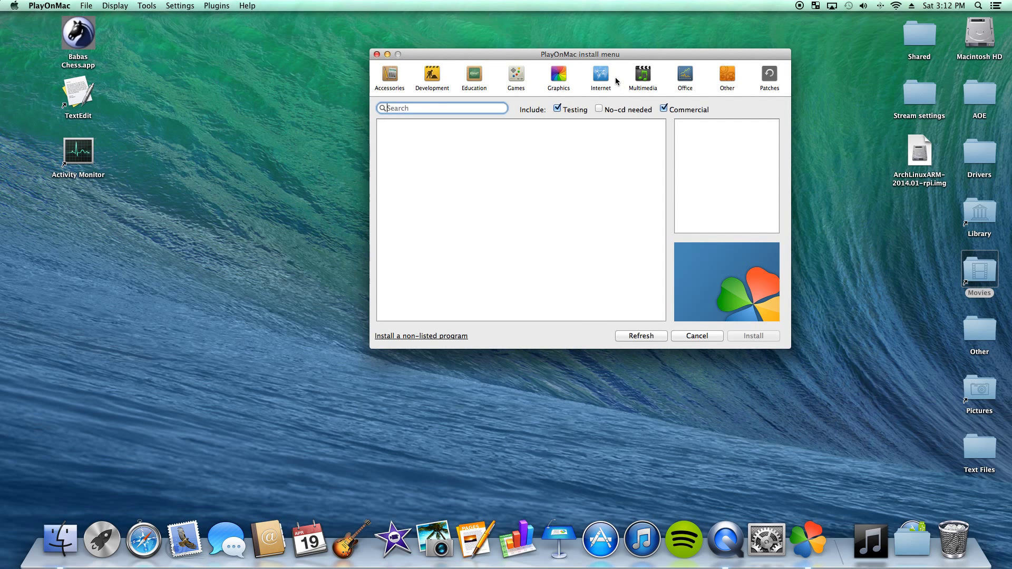
{"action": "left_click_drag", "start_coordinate": [578, 51], "coordinate": [630, 113]}
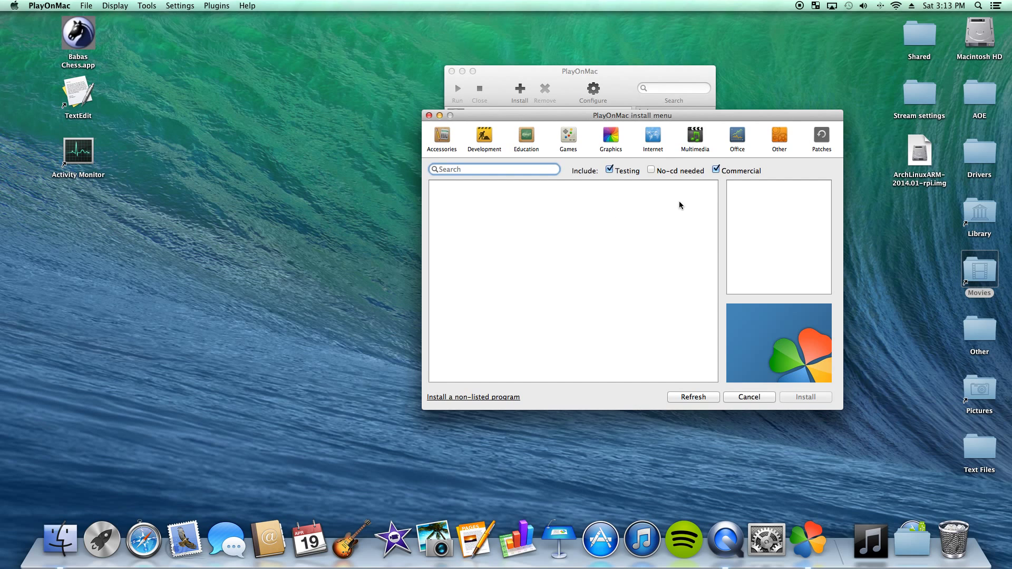
{"action": "type", "text": "Age"}
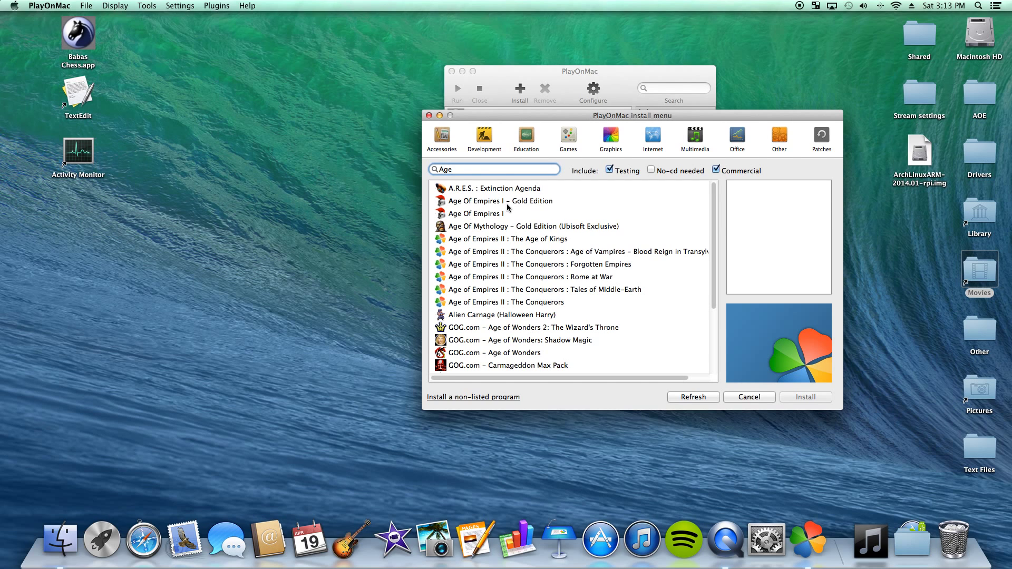
{"action": "left_click", "coordinate": [651, 170]}
{"action": "left_click", "coordinate": [585, 201]}
{"action": "scroll", "coordinate": [572, 232], "scroll_direction": "down", "scroll_amount": 4}
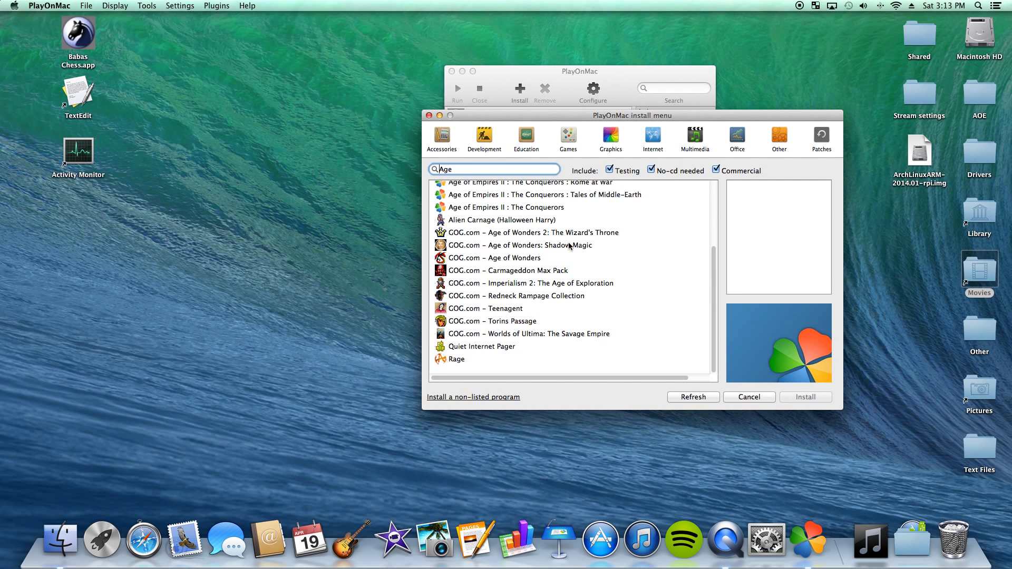
{"action": "scroll", "coordinate": [570, 247], "scroll_direction": "up", "scroll_amount": 4}
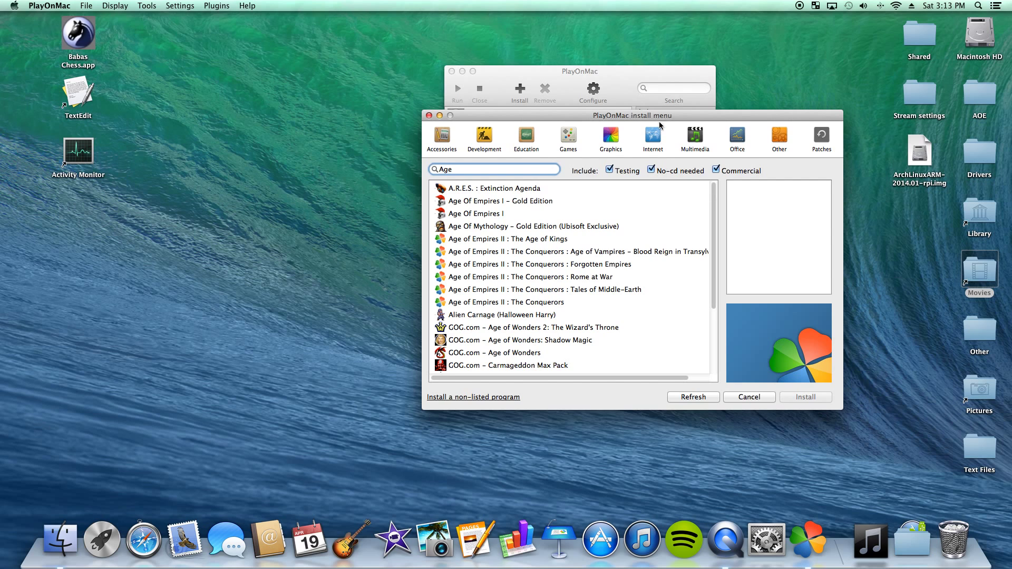
{"action": "left_click_drag", "start_coordinate": [660, 117], "coordinate": [660, 103]}
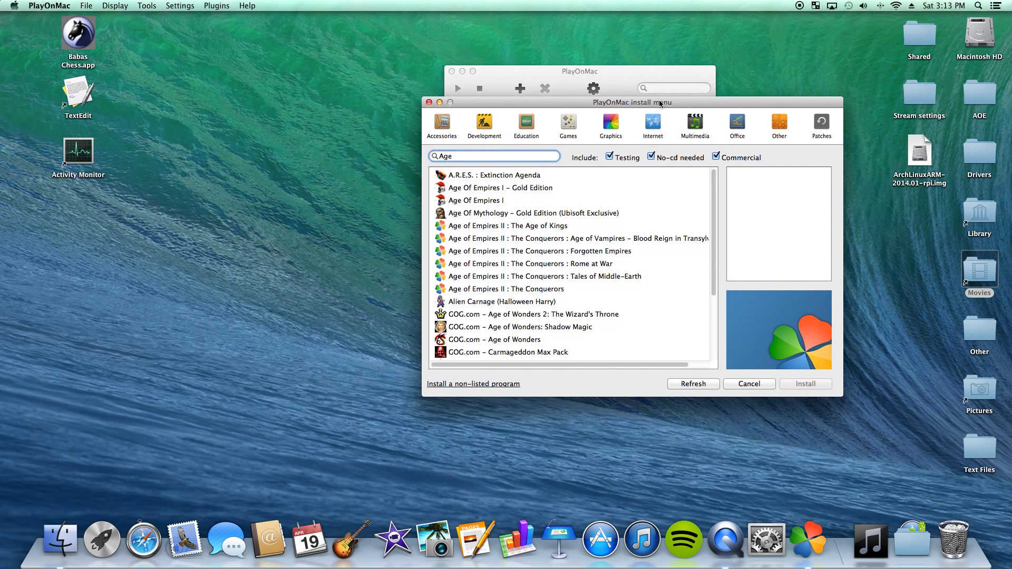
{"action": "left_click", "coordinate": [652, 156]}
{"action": "left_click_drag", "start_coordinate": [463, 153], "coordinate": [383, 157]}
{"action": "key", "text": "BackSpace"}
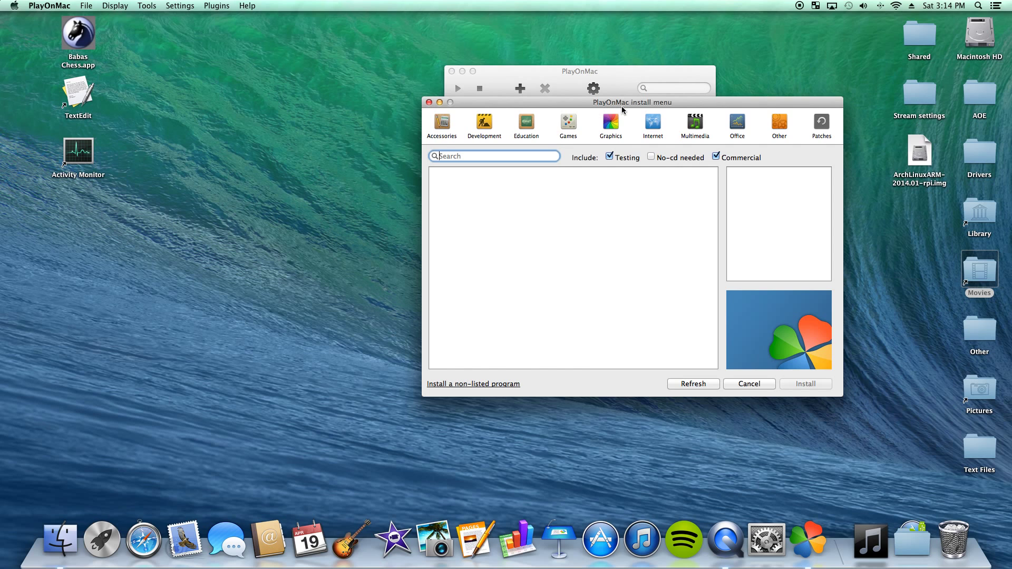
Step: Search the install menu for 'Terr' and select Terraria
{"action": "left_click_drag", "start_coordinate": [622, 106], "coordinate": [633, 87]}
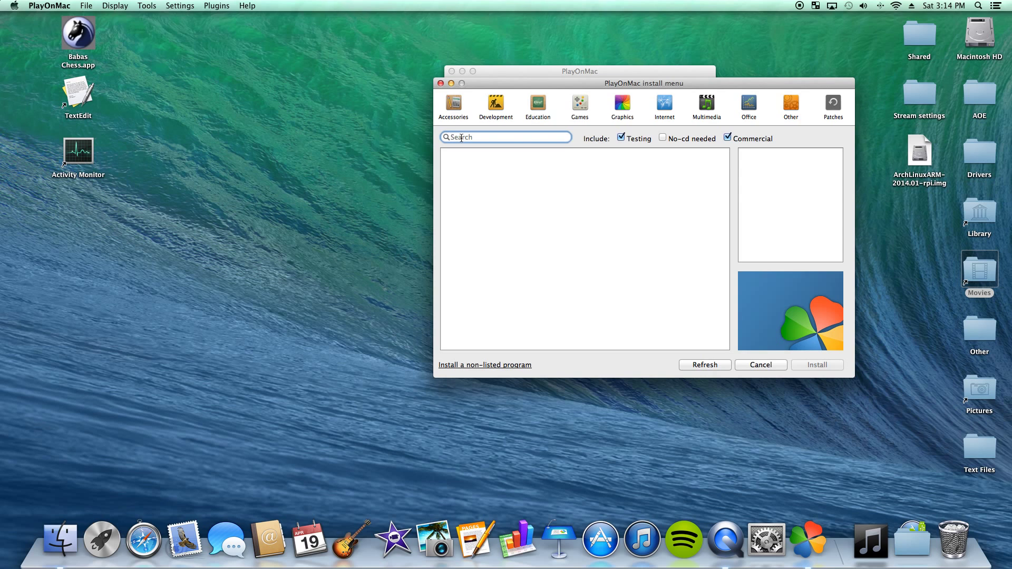
{"action": "type", "text": "Terr"}
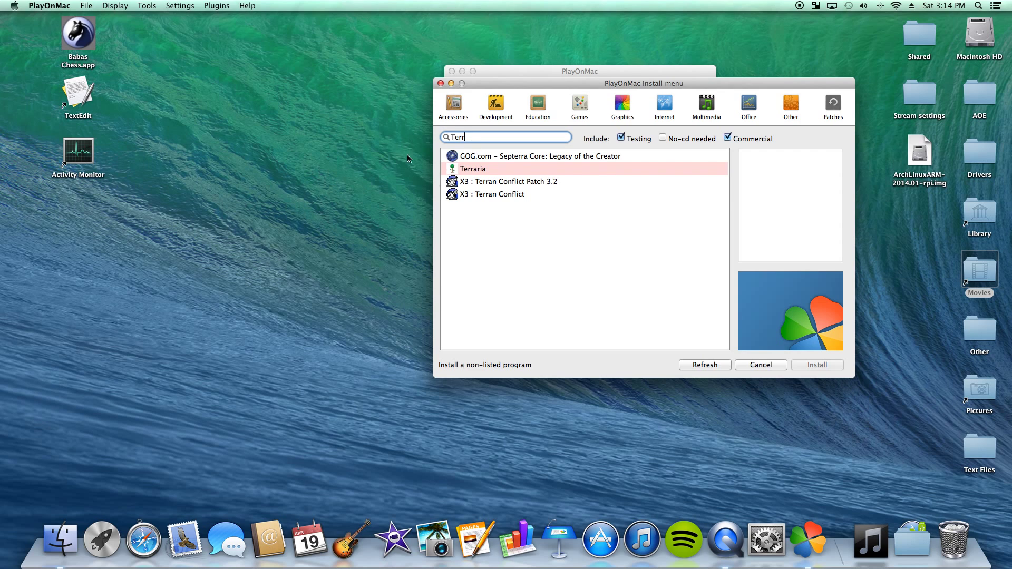
{"action": "left_click", "coordinate": [484, 170]}
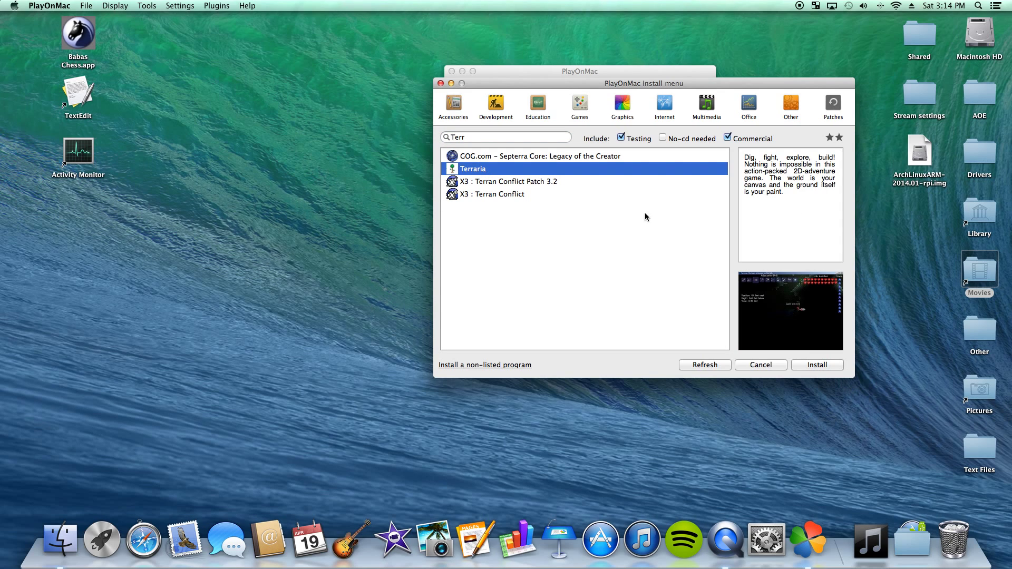
Step: Toggle the Testing filter off and back on, accept the warning, and reselect Terraria
{"action": "left_click", "coordinate": [622, 137]}
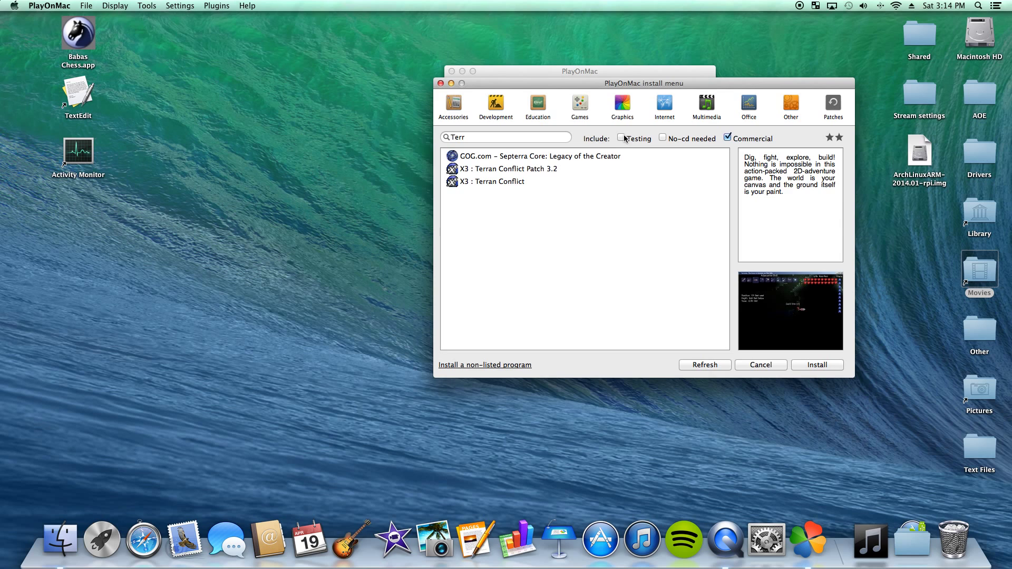
{"action": "left_click", "coordinate": [623, 138]}
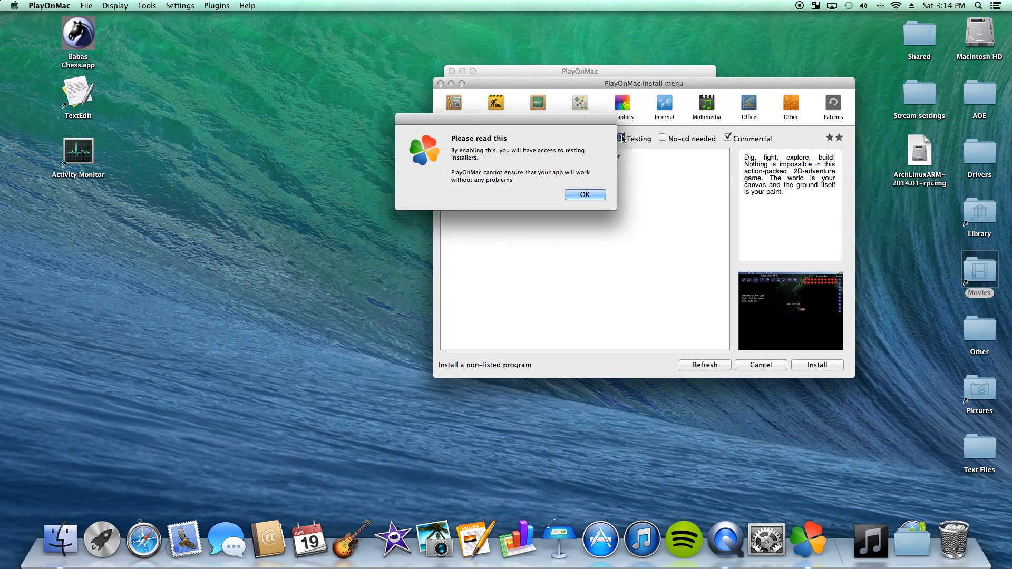
{"action": "left_click", "coordinate": [595, 200]}
{"action": "left_click", "coordinate": [476, 173]}
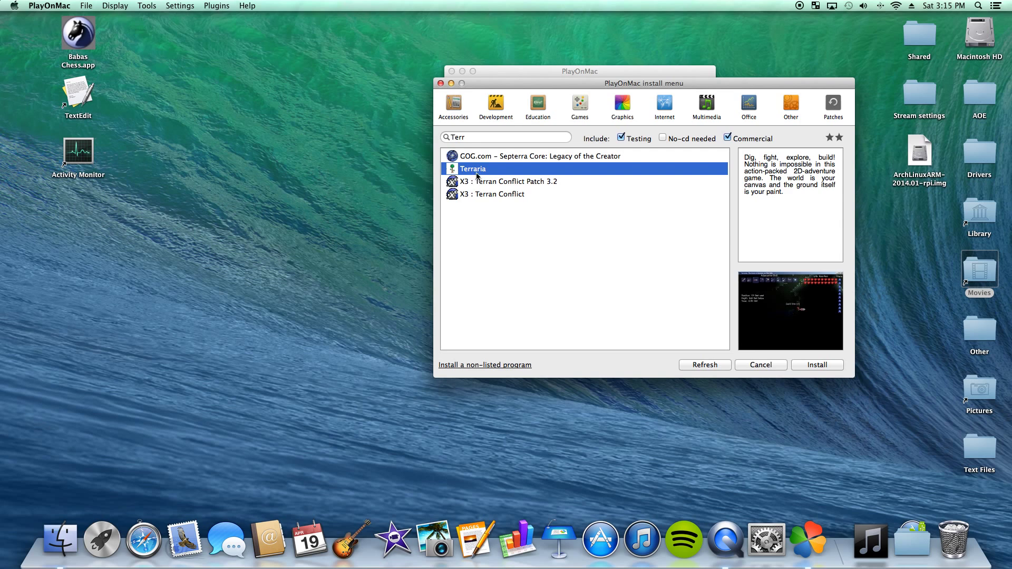
{"action": "left_click", "coordinate": [469, 138]}
Step: Search for 'Microsoft Word', then 'Adobe', and select Adobe Photoshop CS4
{"action": "key", "text": "super+a"}
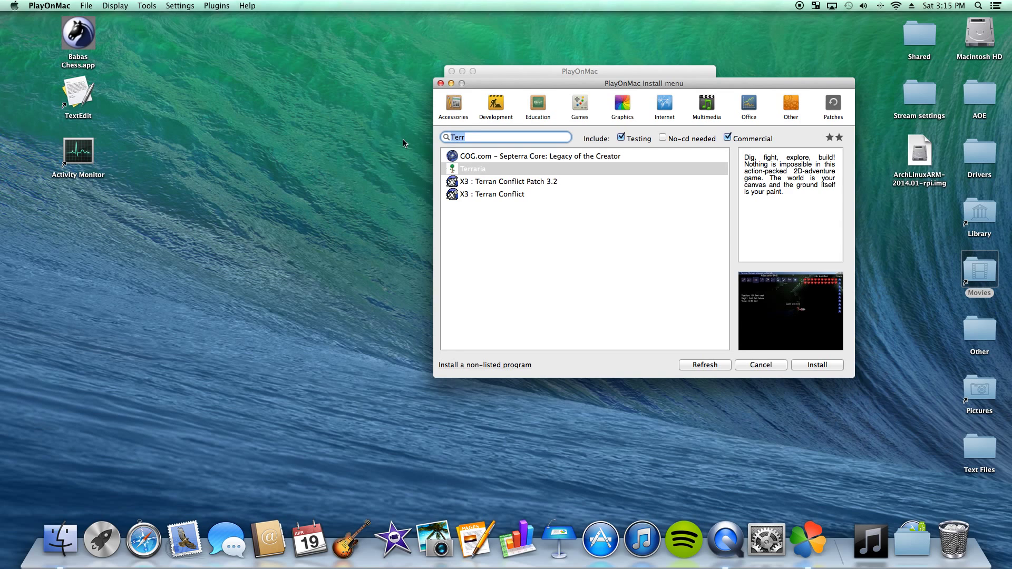
{"action": "key", "text": "BackSpace"}
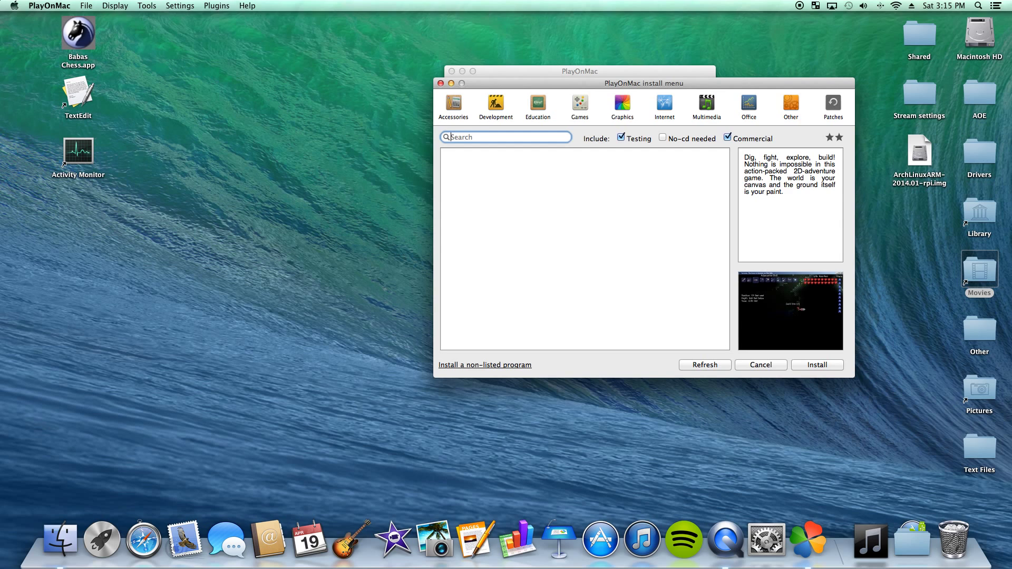
{"action": "type", "text": "Micr"}
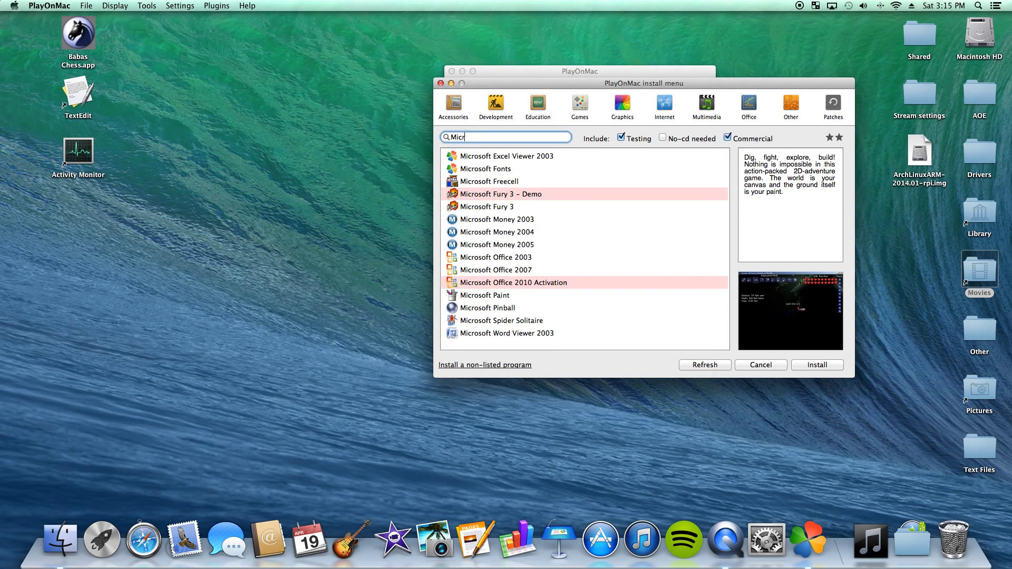
{"action": "type", "text": "osoft Word"}
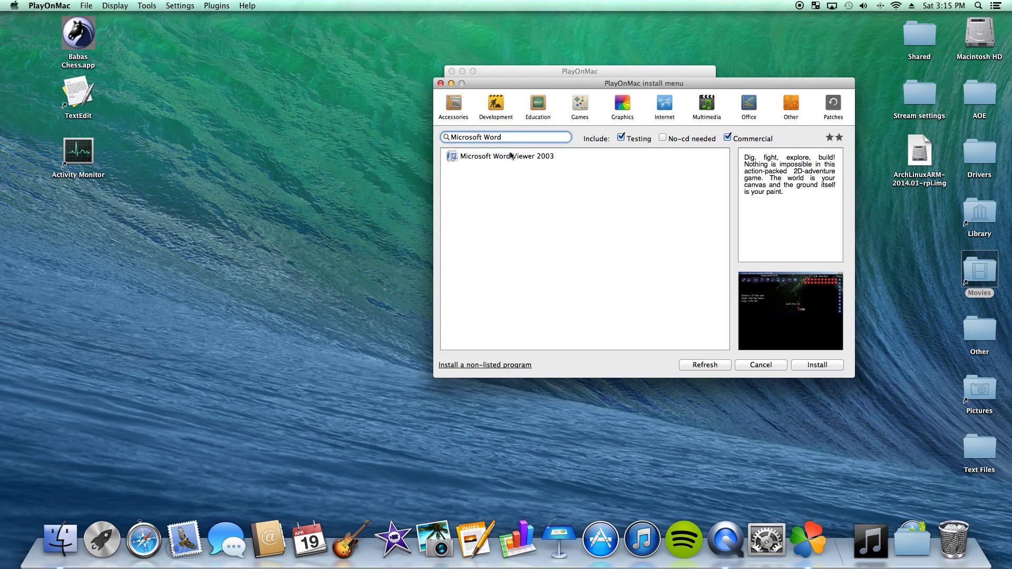
{"action": "key", "text": "BackSpace"}
{"action": "key", "text": "BackSpace"}
{"action": "key", "text": "BackSpace"}
{"action": "key", "text": "BackSpace"}
{"action": "key", "text": "BackSpace"}
{"action": "key", "text": "BackSpace"}
{"action": "key", "text": "BackSpace"}
{"action": "key", "text": "BackSpace"}
{"action": "key", "text": "BackSpace"}
{"action": "key", "text": "BackSpace"}
{"action": "key", "text": "BackSpace"}
{"action": "key", "text": "BackSpace"}
{"action": "key", "text": "BackSpace"}
{"action": "key", "text": "BackSpace"}
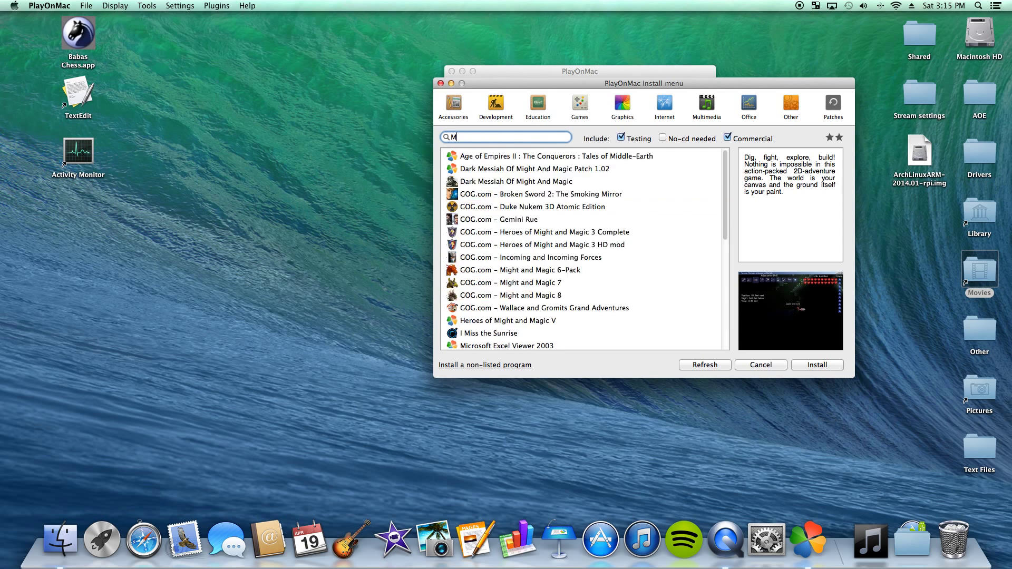
{"action": "type", "text": "AD"}
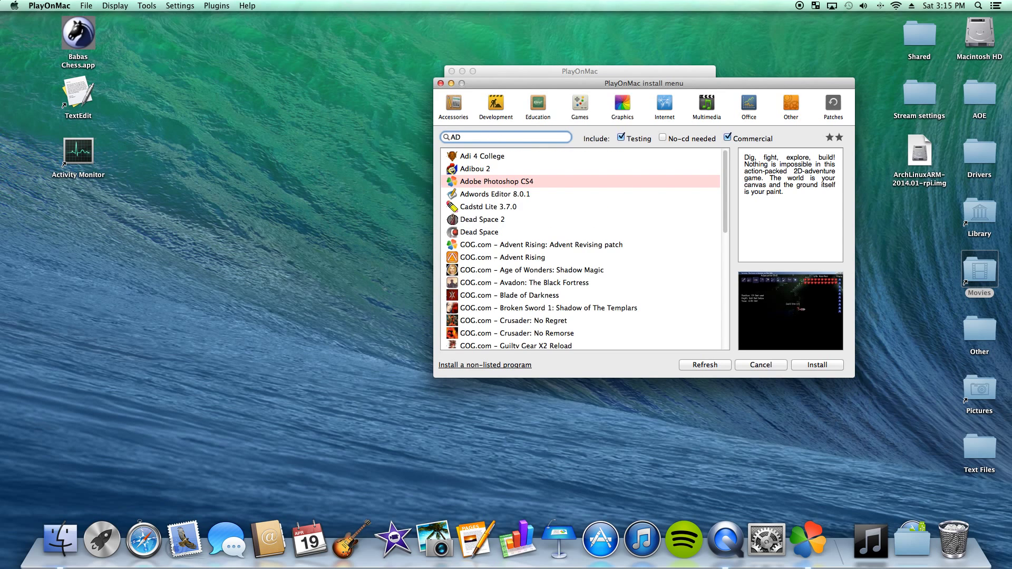
{"action": "key", "text": "BackSpace"}
{"action": "type", "text": "do"}
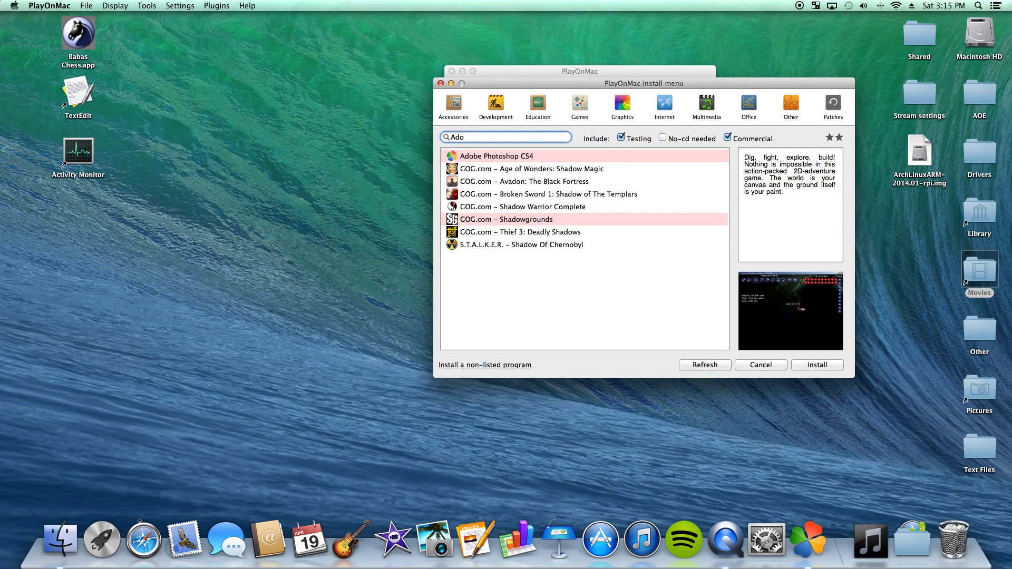
{"action": "type", "text": "be"}
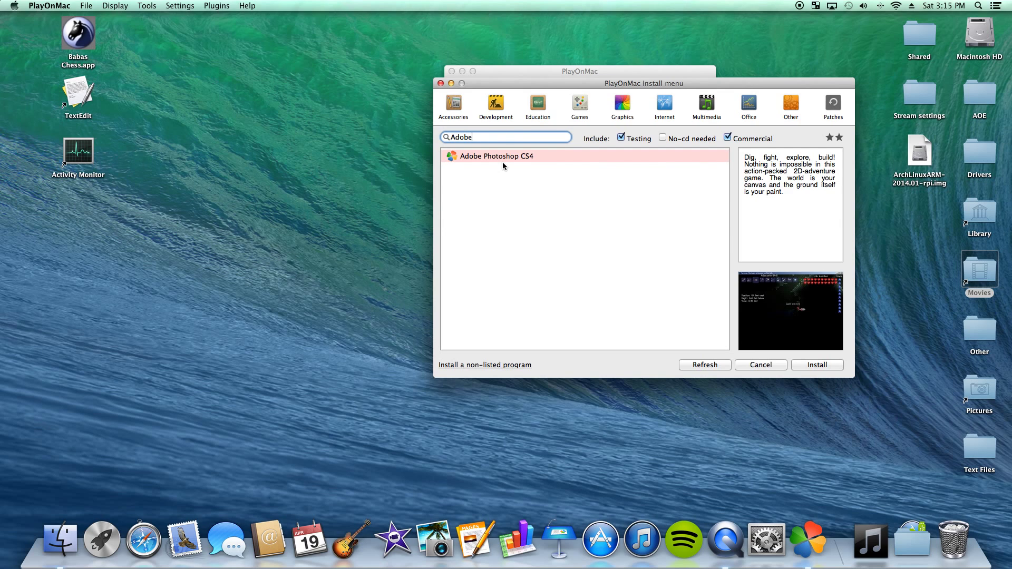
{"action": "left_click", "coordinate": [502, 163]}
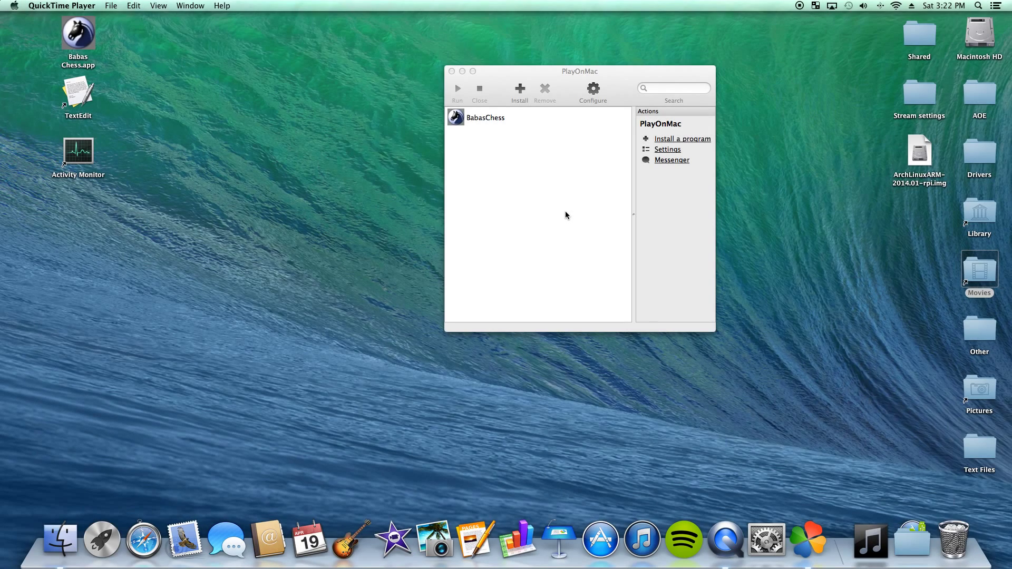
Step: Select BabasChess in the main window to reveal its run, configure and uninstall actions
{"action": "left_click_drag", "start_coordinate": [611, 84], "coordinate": [611, 76]}
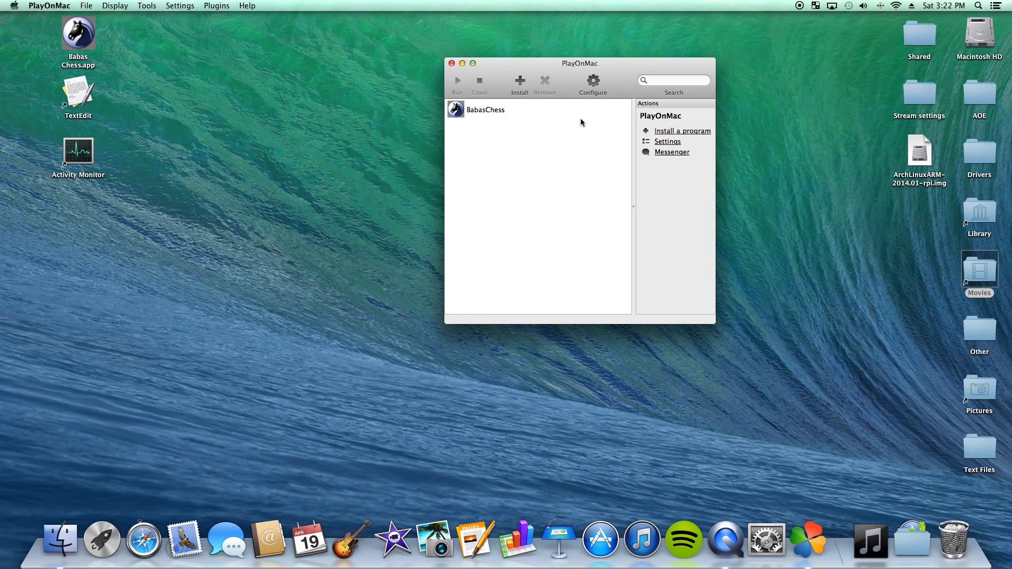
{"action": "left_click", "coordinate": [492, 111]}
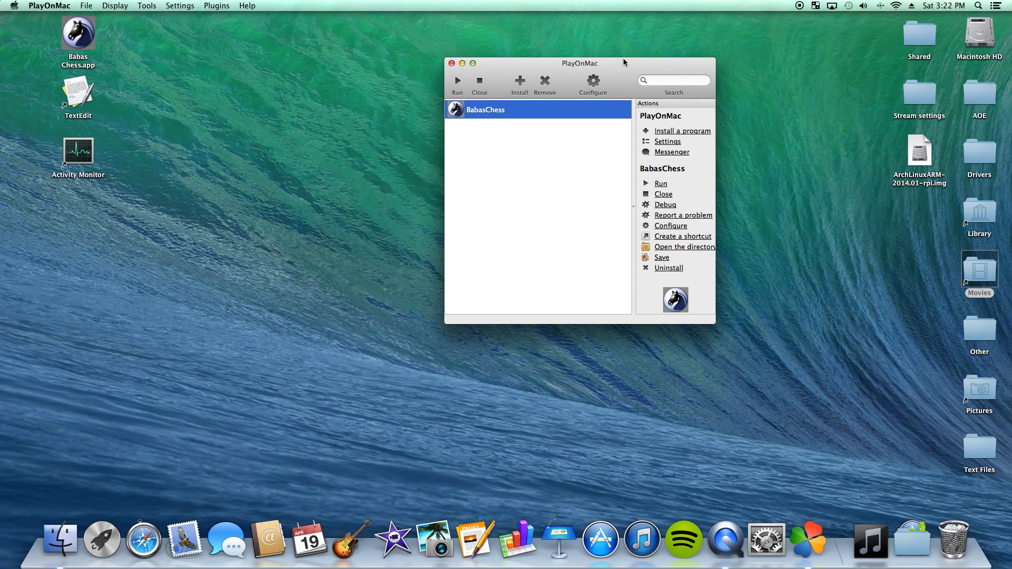
{"action": "left_click_drag", "start_coordinate": [623, 60], "coordinate": [586, 49]}
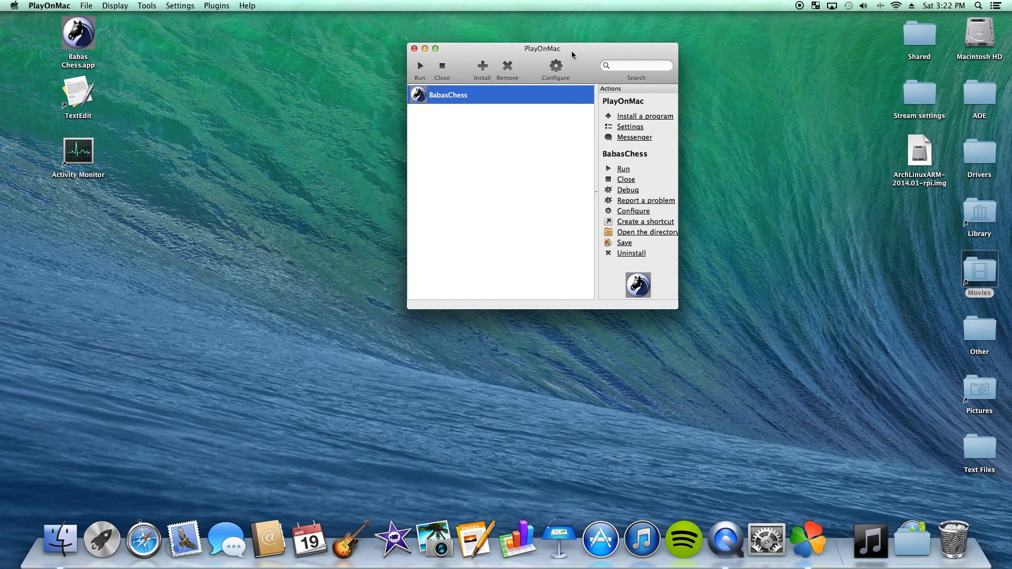
{"action": "left_click_drag", "start_coordinate": [570, 49], "coordinate": [706, 96]}
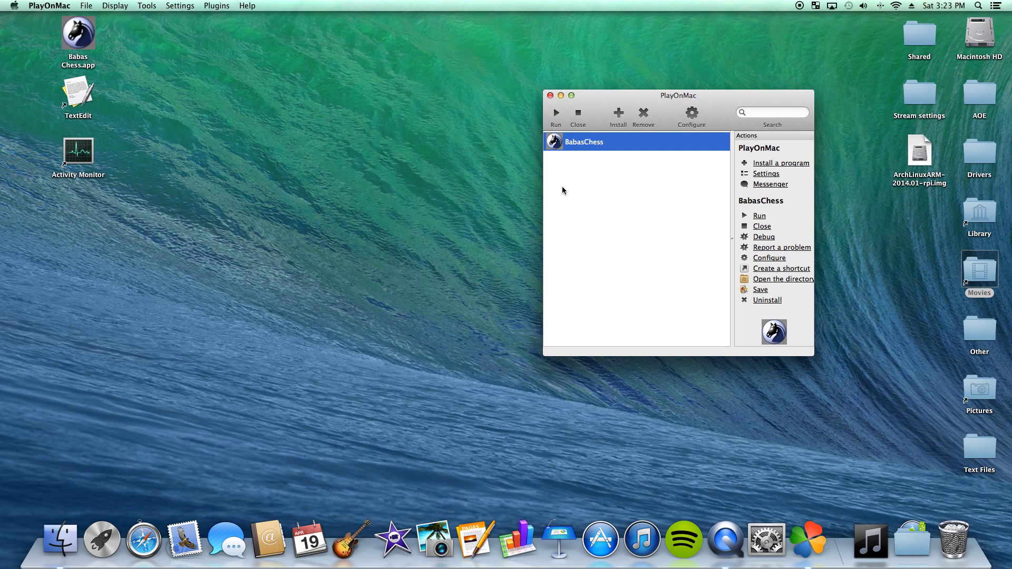
{"action": "left_click_drag", "start_coordinate": [625, 94], "coordinate": [571, 82]}
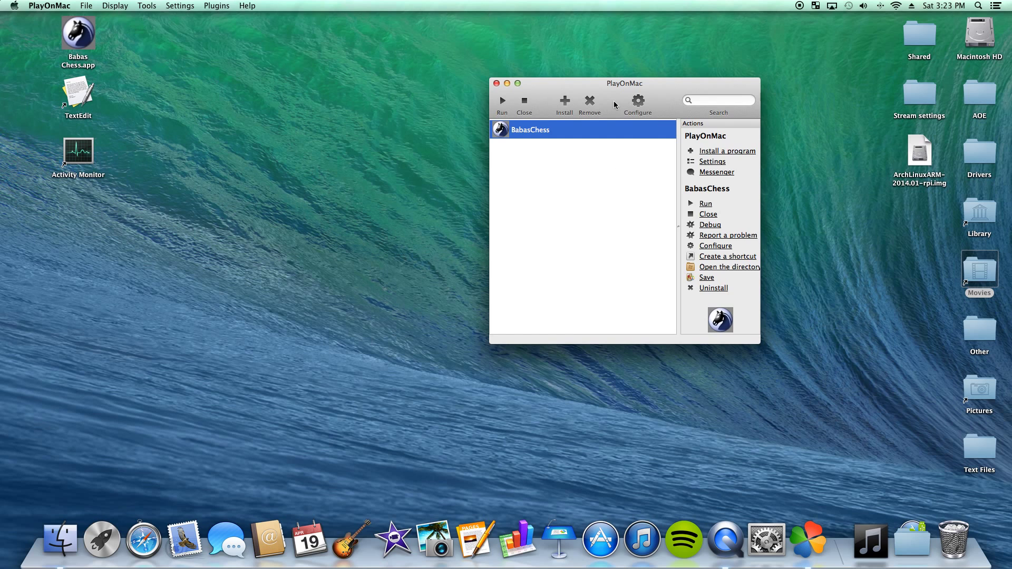
Step: Open BabasChess's configuration and view the Babas_Chess_ and adsf drive settings
{"action": "left_click", "coordinate": [638, 101]}
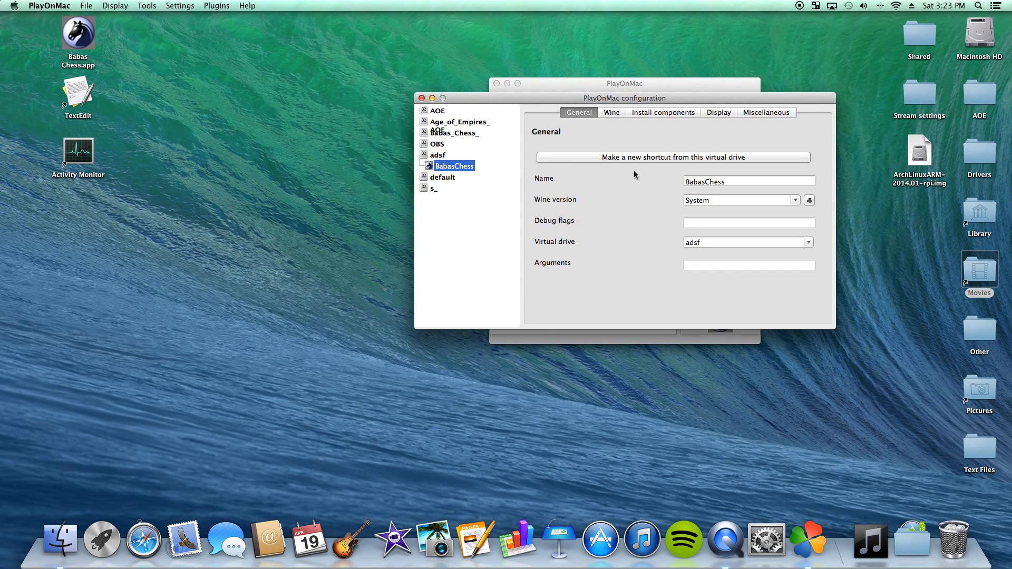
{"action": "left_click_drag", "start_coordinate": [626, 98], "coordinate": [616, 87]}
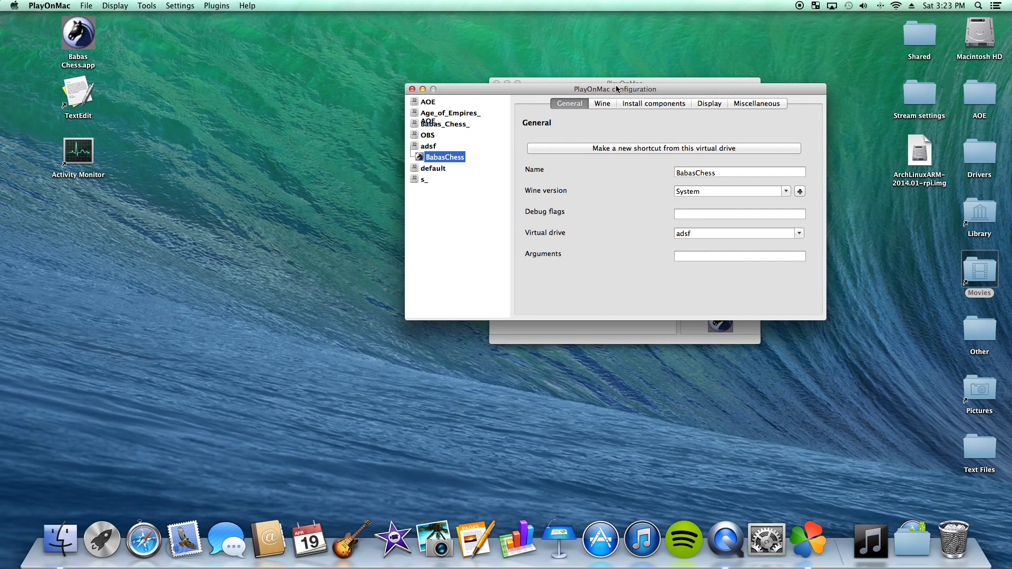
{"action": "left_click", "coordinate": [429, 121]}
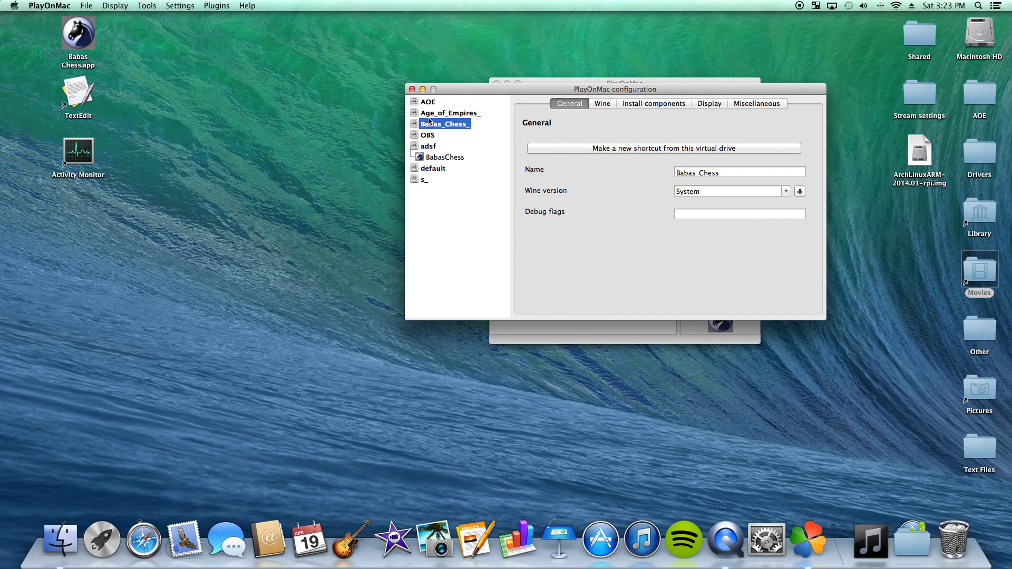
{"action": "left_click", "coordinate": [427, 157]}
{"action": "left_click", "coordinate": [435, 147]}
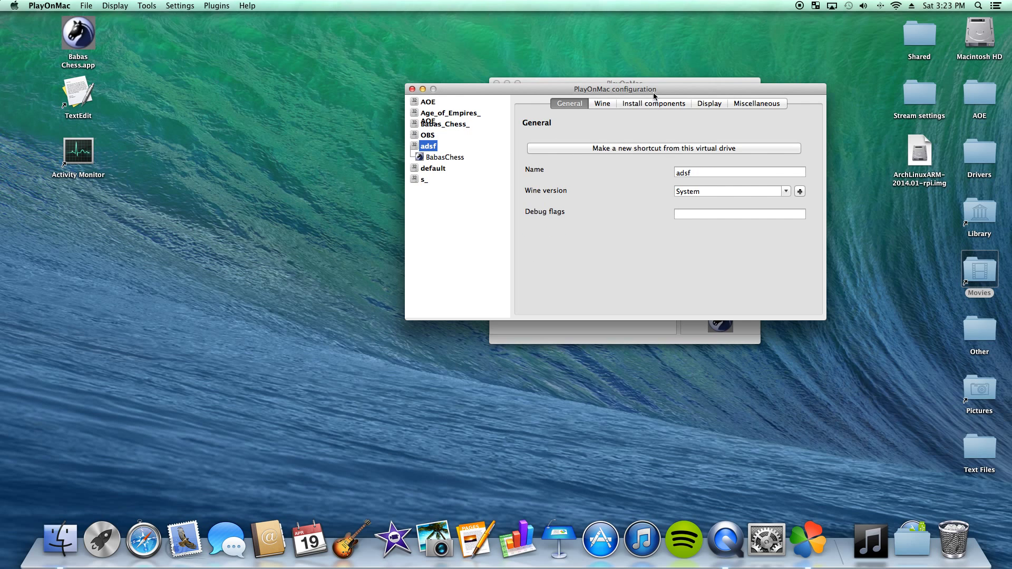
{"action": "left_click_drag", "start_coordinate": [654, 92], "coordinate": [633, 119]}
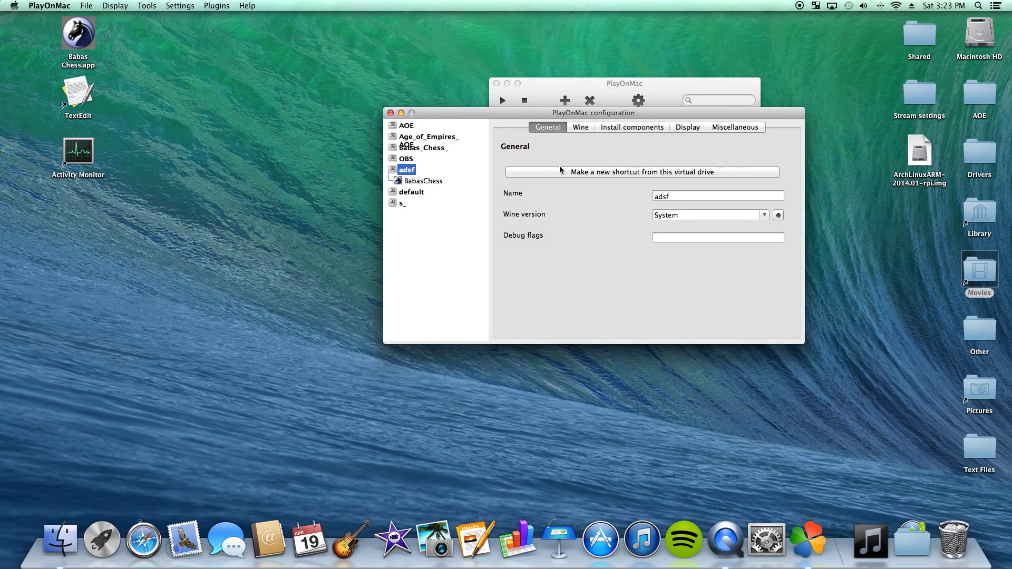
Step: Browse the AOE, Age_of_Empires_, Babas_Chess_, OBS, default and s_ drive settings
{"action": "left_click", "coordinate": [415, 128]}
{"action": "left_click", "coordinate": [416, 137]}
{"action": "left_click", "coordinate": [416, 148]}
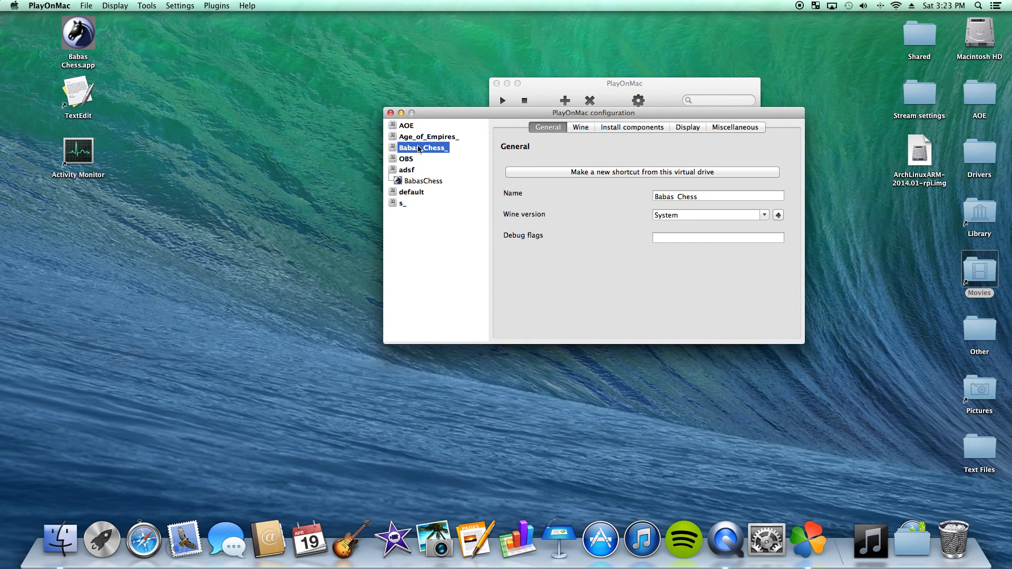
{"action": "left_click", "coordinate": [415, 170]}
{"action": "left_click", "coordinate": [416, 181]}
{"action": "left_click", "coordinate": [414, 193]}
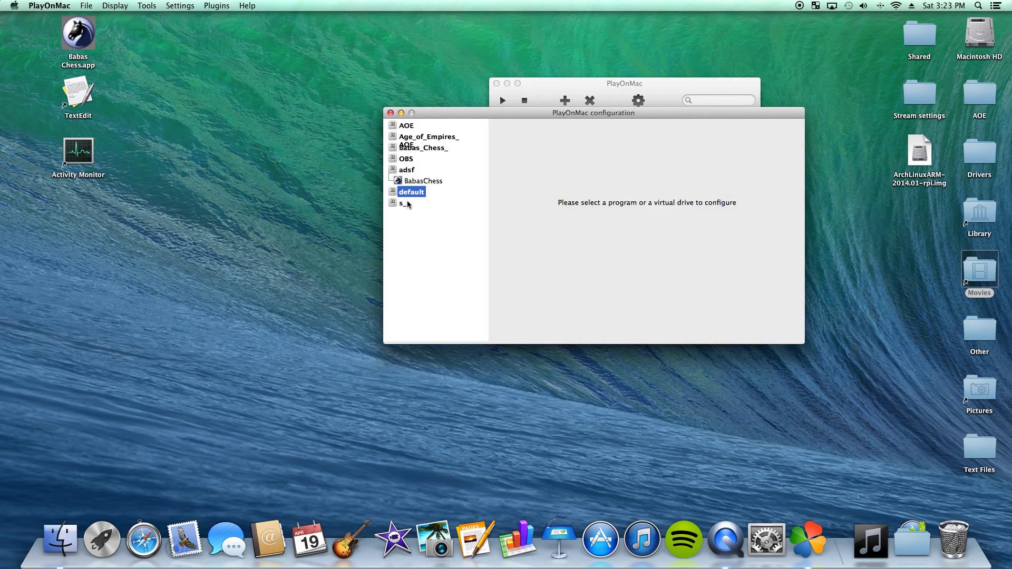
{"action": "left_click", "coordinate": [405, 203]}
{"action": "left_click", "coordinate": [412, 193]}
{"action": "left_click", "coordinate": [407, 171]}
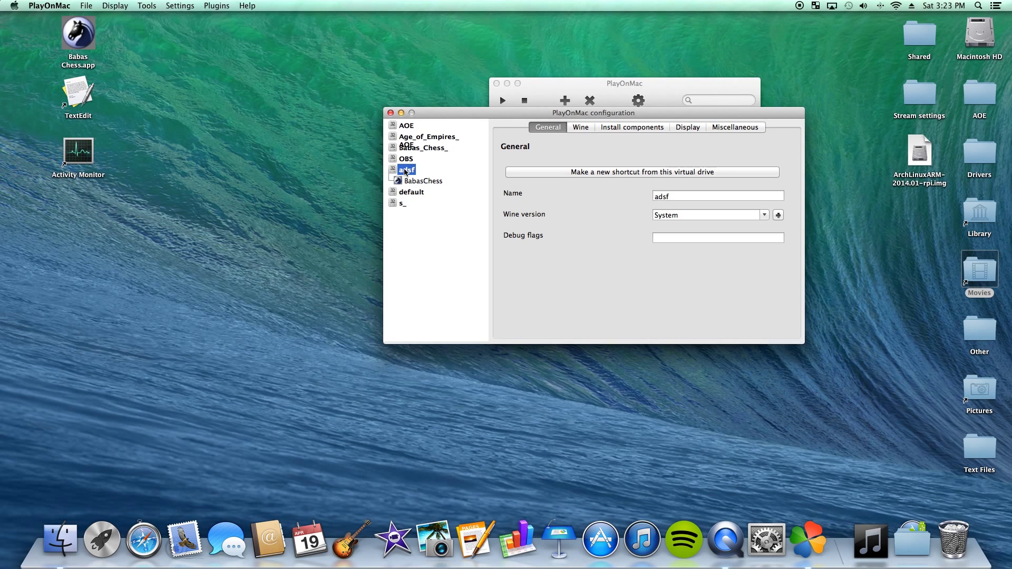
{"action": "left_click", "coordinate": [415, 127]}
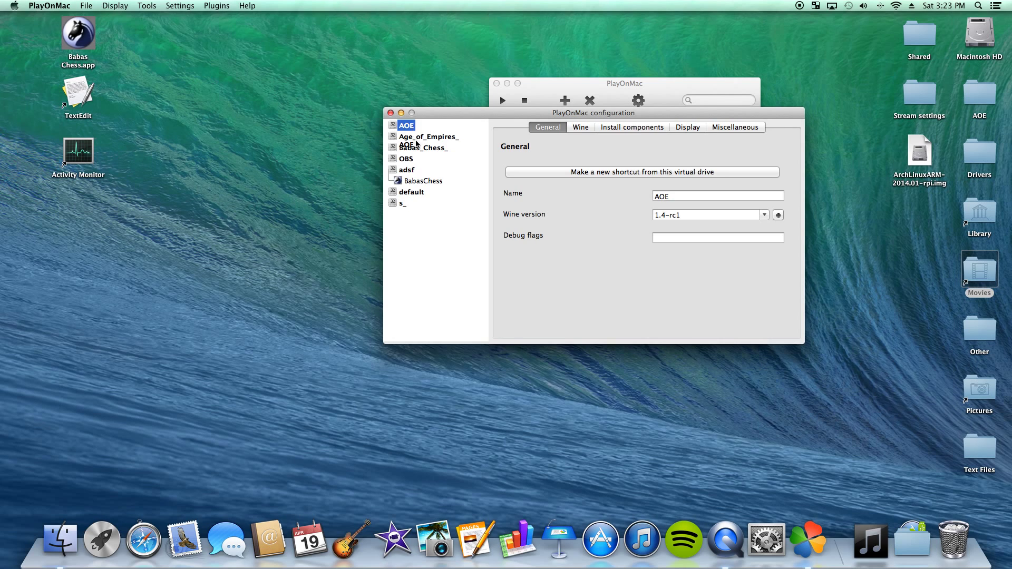
{"action": "left_click", "coordinate": [417, 138]}
{"action": "left_click", "coordinate": [416, 149]}
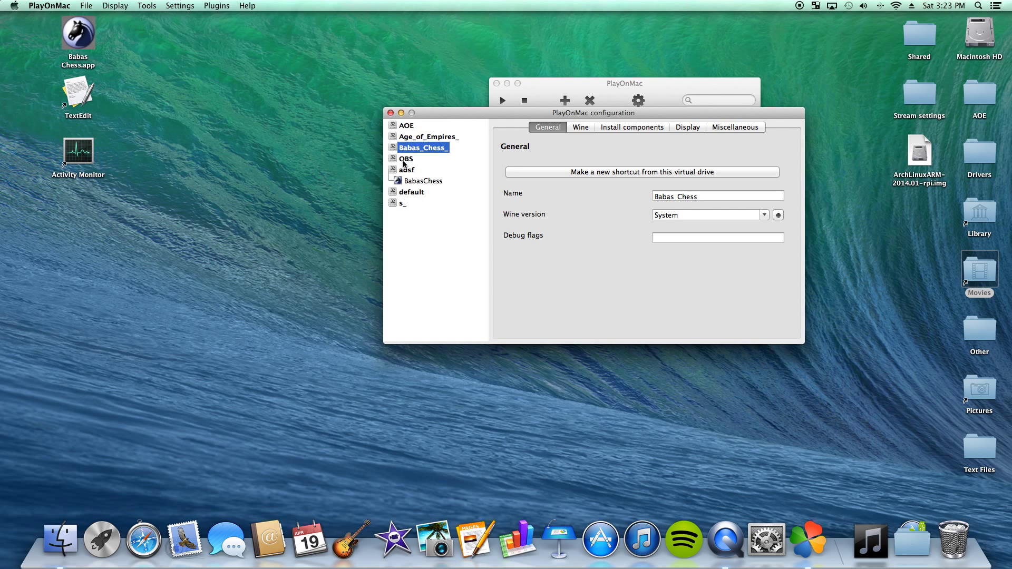
{"action": "left_click", "coordinate": [404, 160]}
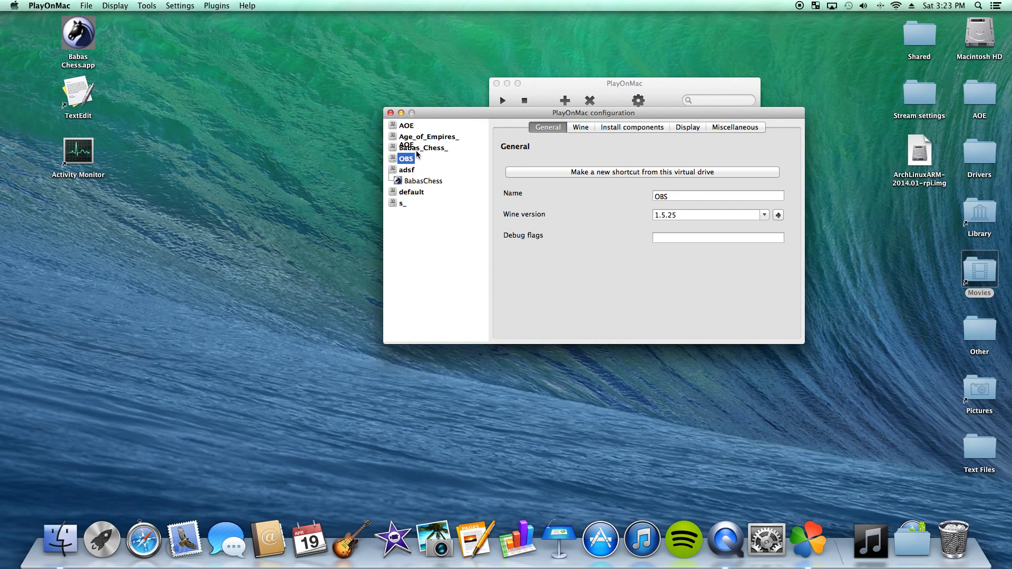
{"action": "left_click", "coordinate": [416, 148]}
{"action": "left_click", "coordinate": [401, 139]}
{"action": "left_click", "coordinate": [400, 129]}
{"action": "left_click", "coordinate": [402, 140]}
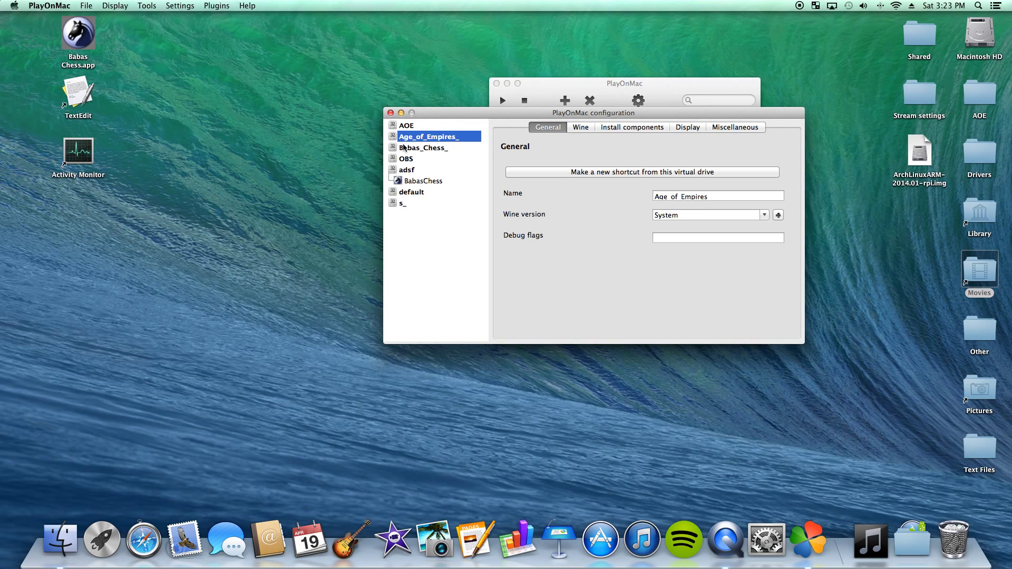
{"action": "left_click", "coordinate": [406, 157]}
{"action": "left_click", "coordinate": [406, 169]}
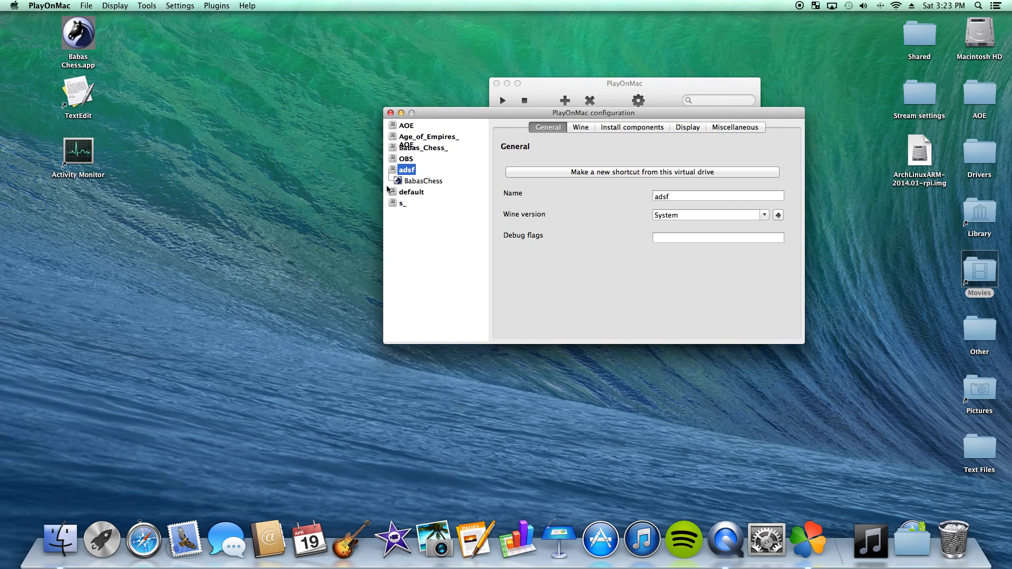
{"action": "left_click", "coordinate": [406, 159]}
{"action": "left_click", "coordinate": [410, 148]}
{"action": "left_click", "coordinate": [412, 135]}
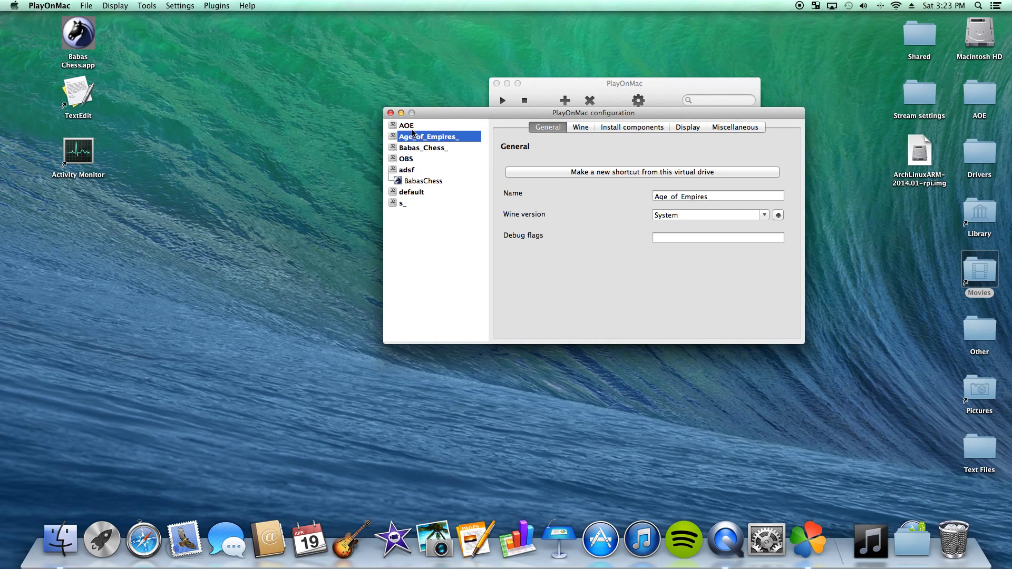
{"action": "left_click", "coordinate": [415, 148]}
{"action": "left_click", "coordinate": [415, 160]}
{"action": "left_click", "coordinate": [413, 170]}
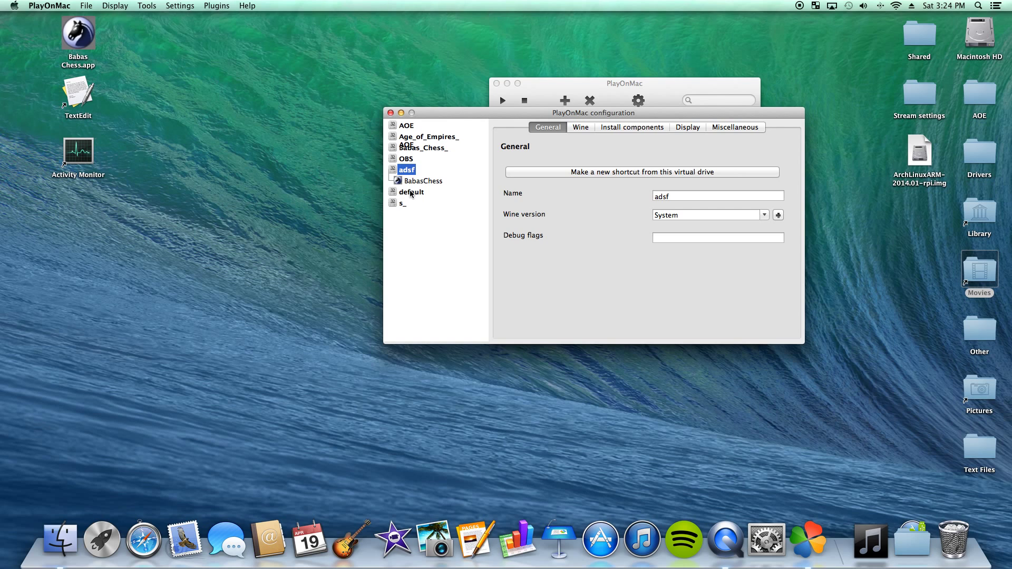
Step: Cycle through the drives again and settle on adsf's General settings, Wine version System
{"action": "left_click", "coordinate": [424, 149]}
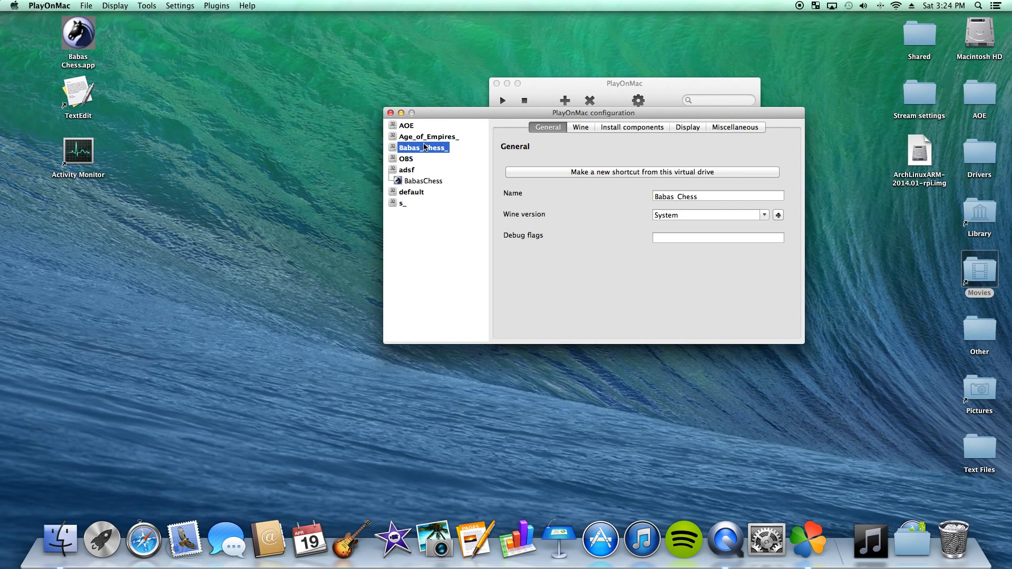
{"action": "left_click", "coordinate": [418, 126]}
{"action": "left_click", "coordinate": [417, 137]}
{"action": "left_click", "coordinate": [415, 148]}
{"action": "left_click", "coordinate": [413, 159]}
{"action": "left_click", "coordinate": [413, 170]}
{"action": "left_click", "coordinate": [411, 193]}
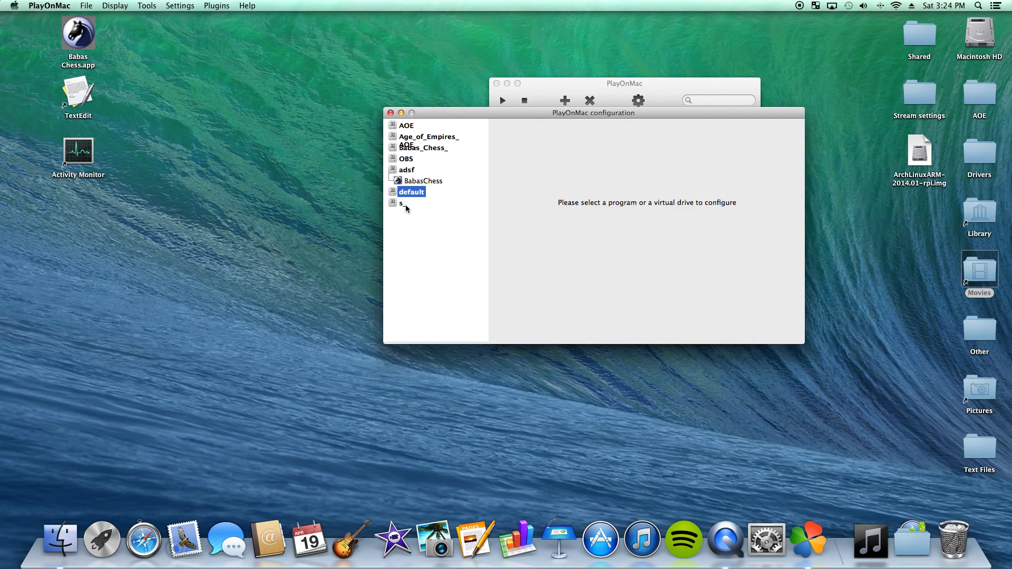
{"action": "left_click", "coordinate": [409, 203]}
{"action": "left_click", "coordinate": [411, 192]}
{"action": "left_click", "coordinate": [412, 170]}
{"action": "left_click", "coordinate": [410, 160]}
{"action": "left_click", "coordinate": [411, 149]}
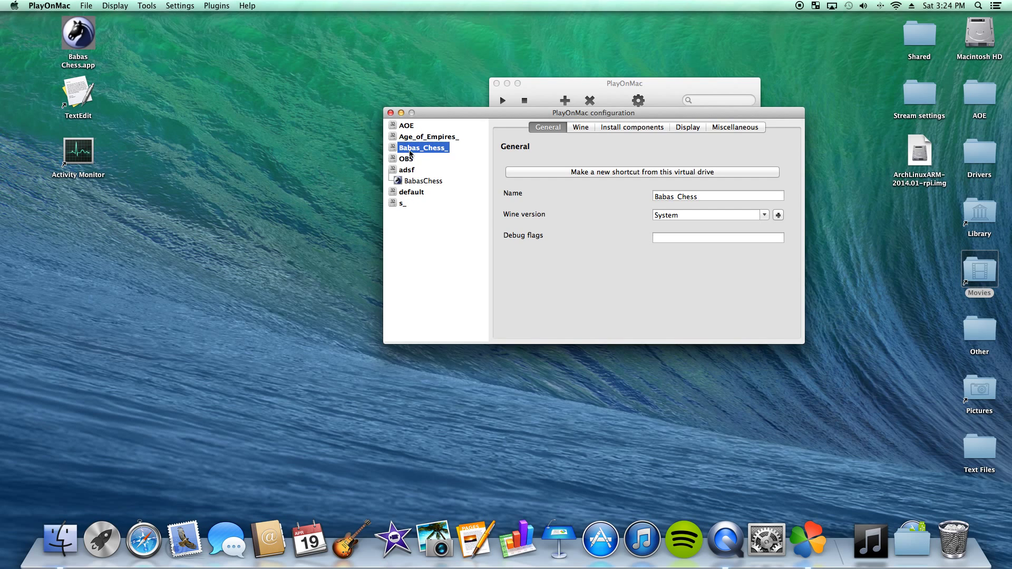
{"action": "left_click", "coordinate": [412, 138]}
{"action": "left_click", "coordinate": [409, 128]}
{"action": "left_click", "coordinate": [415, 150]}
{"action": "left_click", "coordinate": [409, 170]}
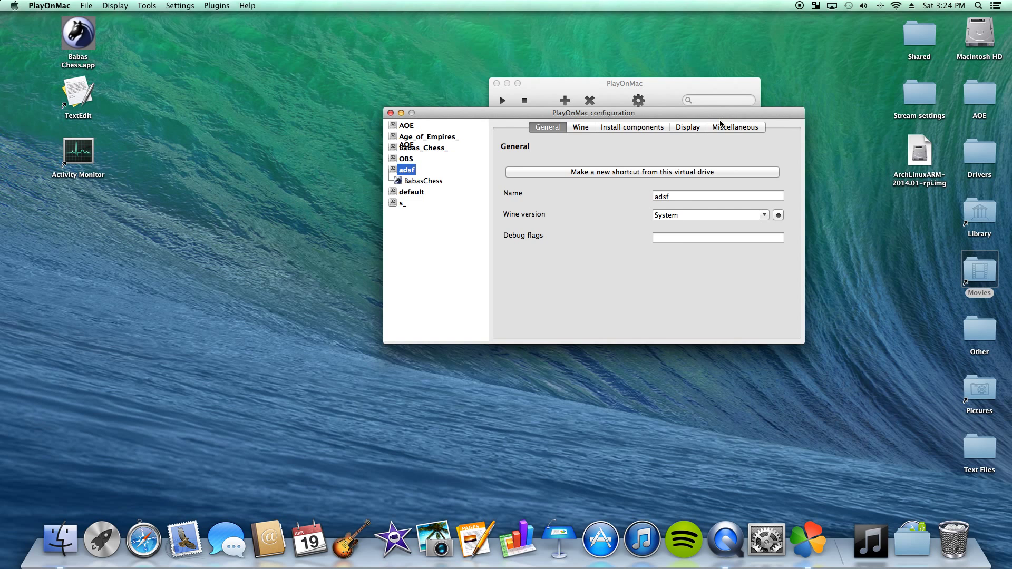
{"action": "left_click_drag", "start_coordinate": [720, 116], "coordinate": [689, 102]}
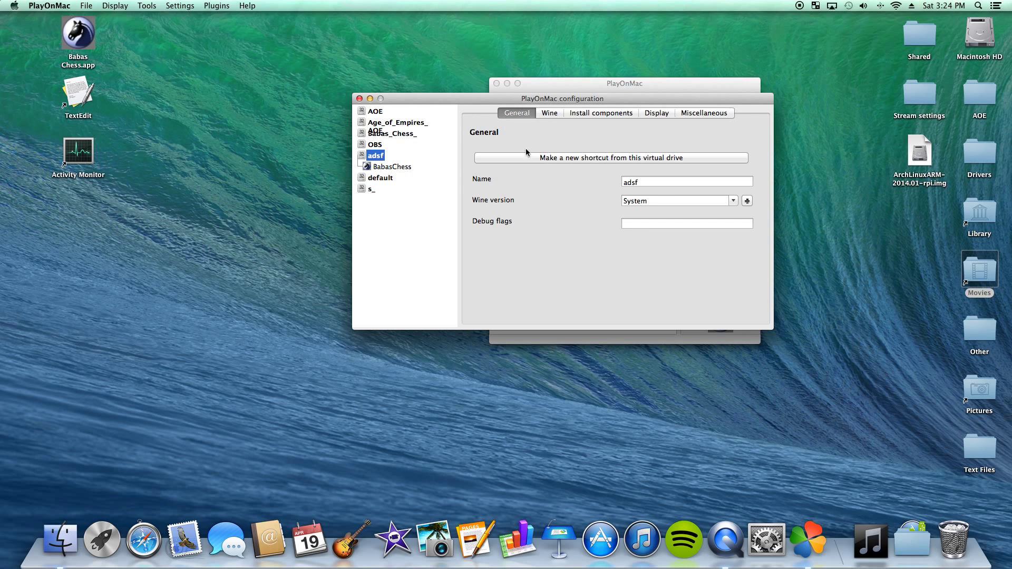
Step: Show the adsf drive's Wine tools and launch the Wine Task Manager
{"action": "left_click", "coordinate": [548, 113]}
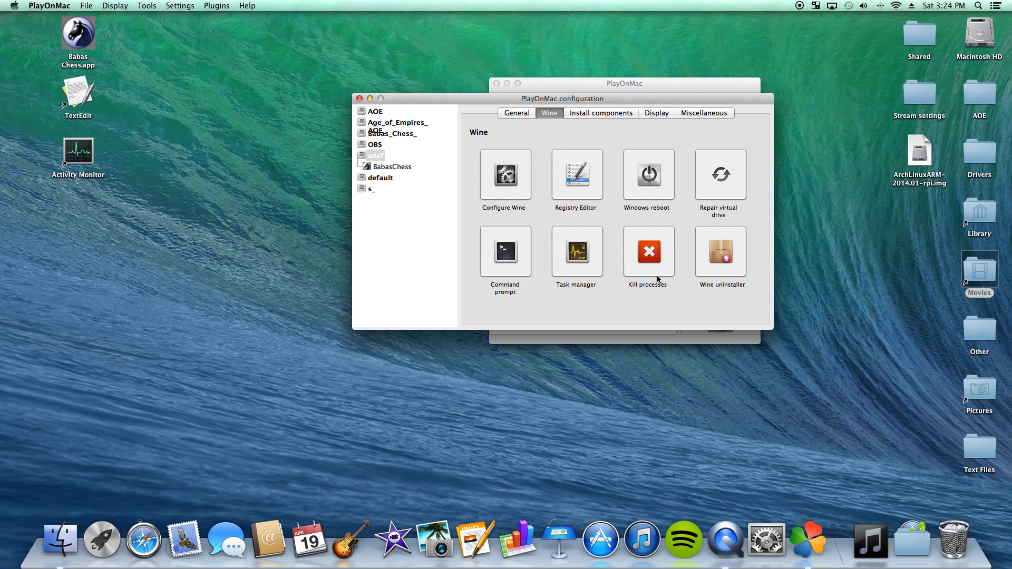
{"action": "left_click", "coordinate": [575, 266]}
{"action": "left_click_drag", "start_coordinate": [615, 100], "coordinate": [659, 84]}
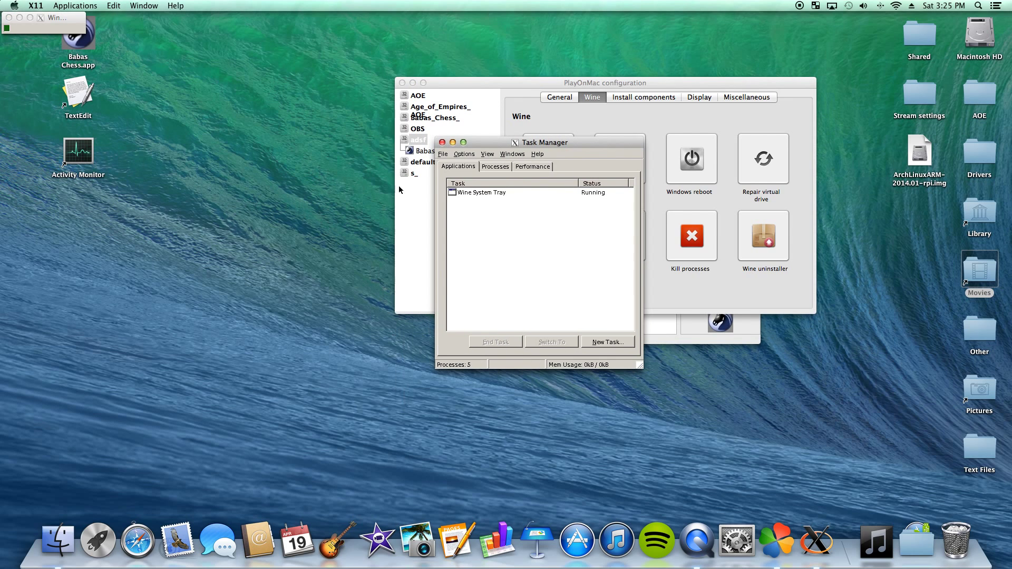
Step: Browse the Task Manager's Applications, Processes and Performance tabs, then close it
{"action": "left_click", "coordinate": [500, 167]}
{"action": "left_click", "coordinate": [529, 166]}
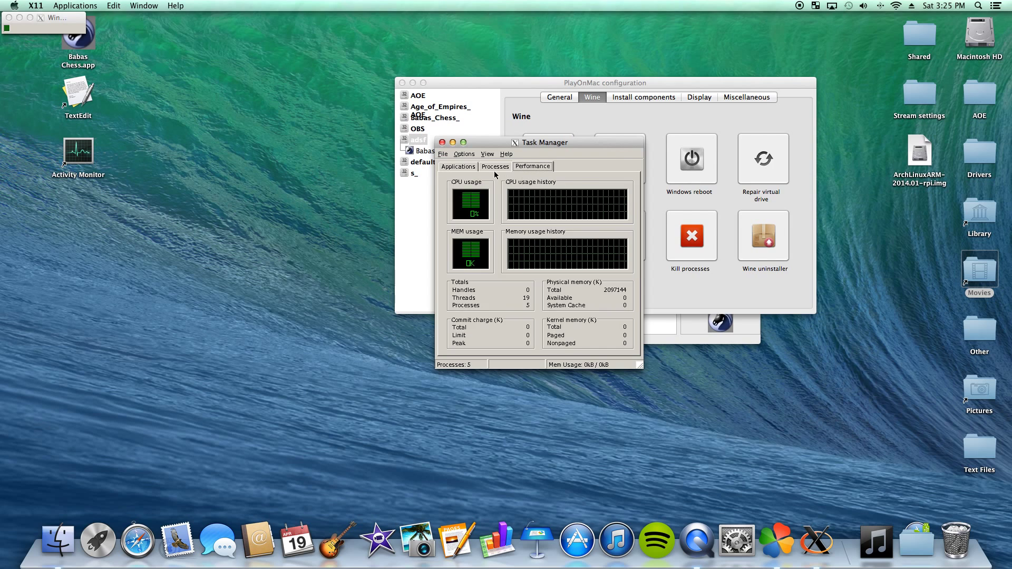
{"action": "left_click", "coordinate": [496, 167]}
{"action": "left_click", "coordinate": [472, 168]}
{"action": "left_click", "coordinate": [491, 167]}
{"action": "left_click", "coordinate": [532, 168]}
{"action": "left_click", "coordinate": [486, 168]}
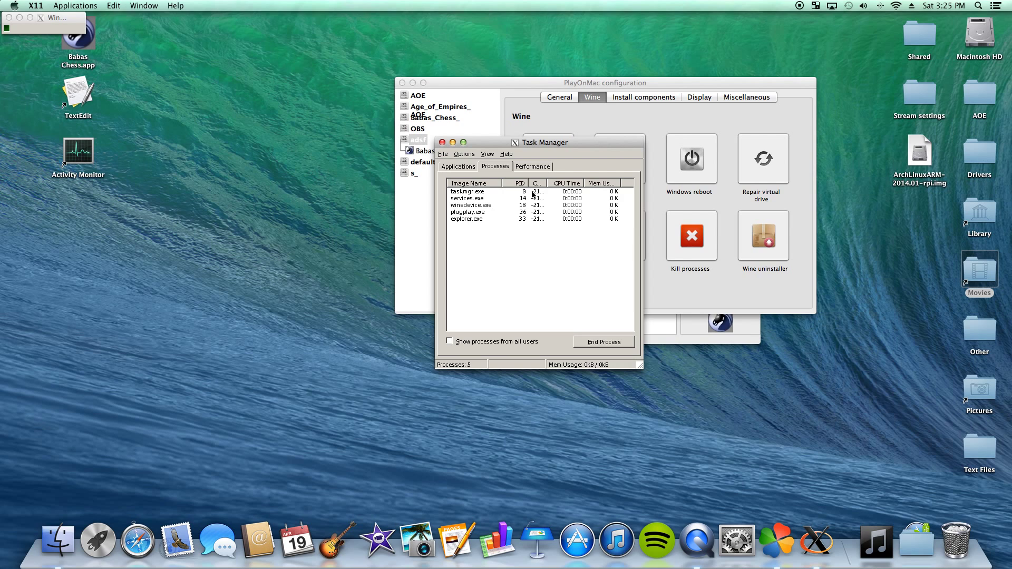
{"action": "left_click", "coordinate": [516, 167]}
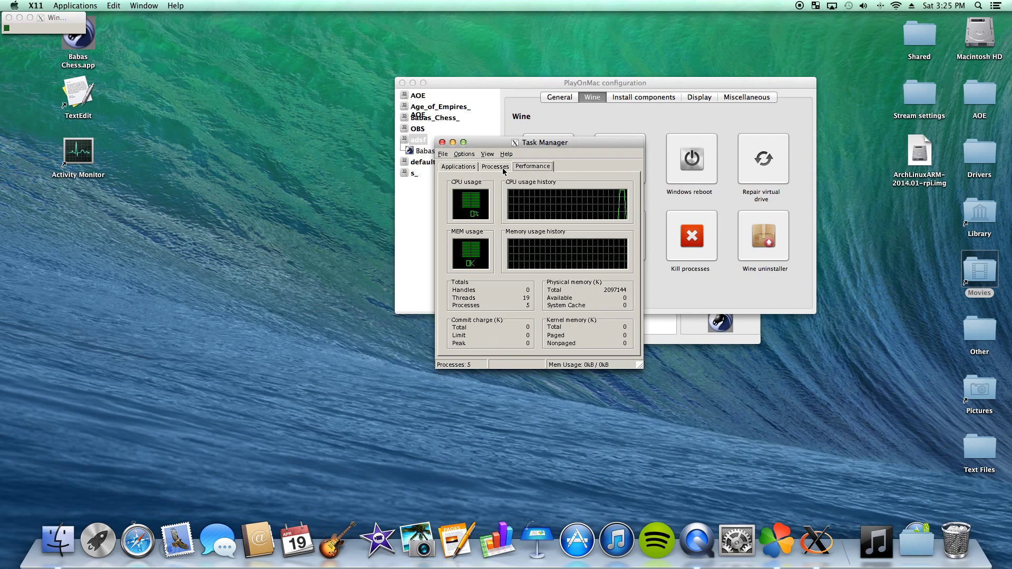
{"action": "left_click", "coordinate": [454, 167]}
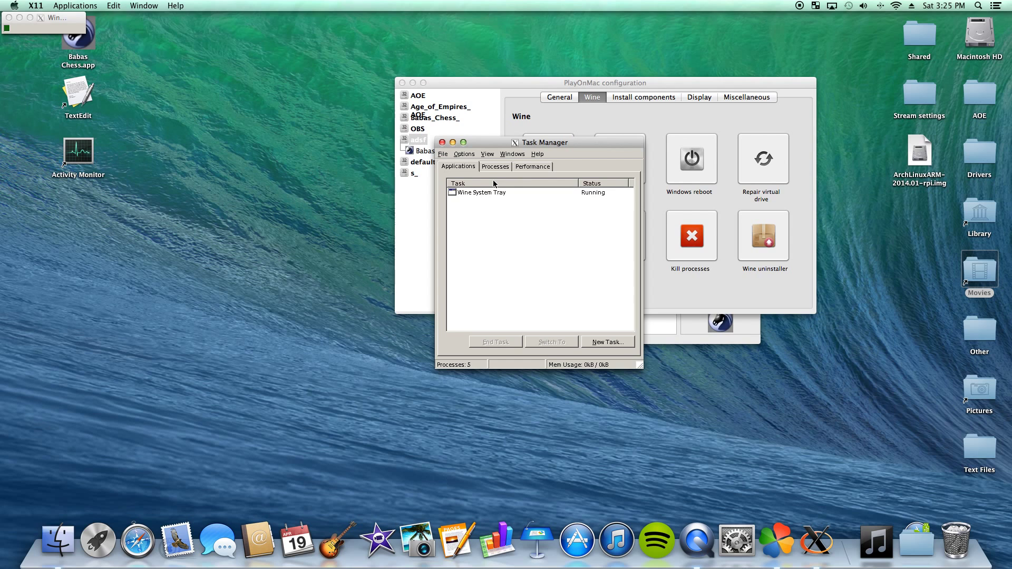
{"action": "left_click_drag", "start_coordinate": [549, 140], "coordinate": [684, 136]}
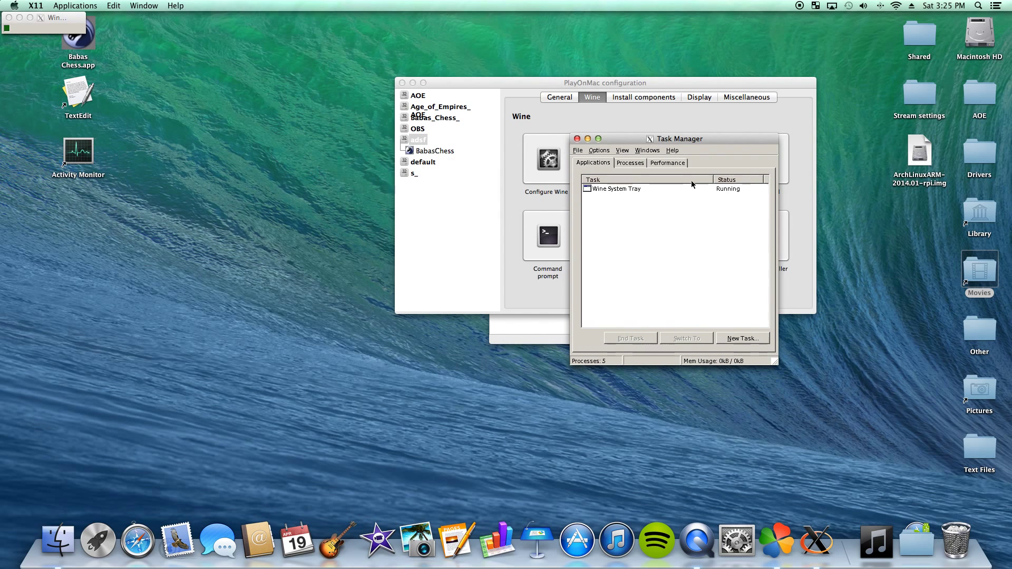
{"action": "left_click", "coordinate": [576, 138]}
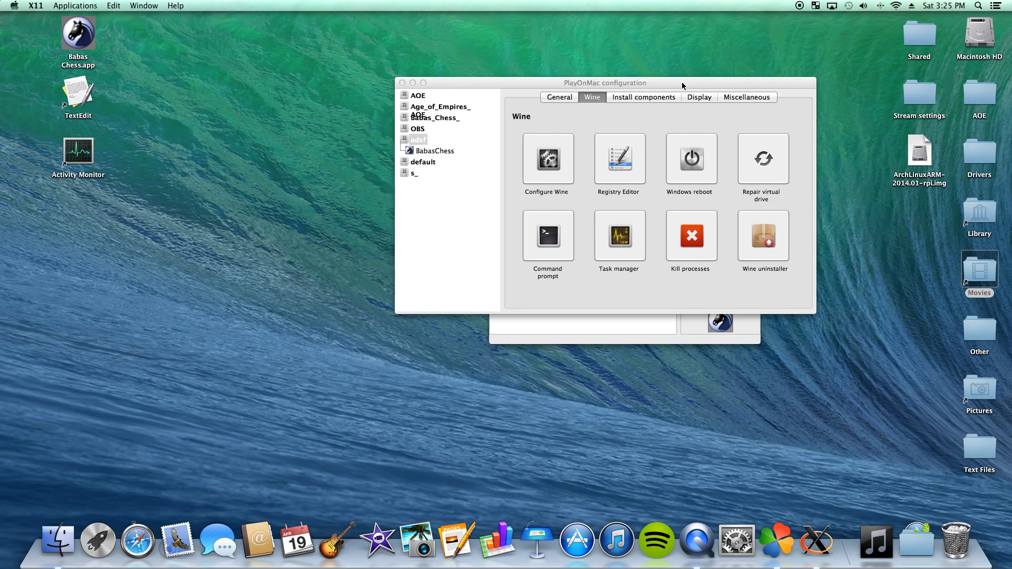
{"action": "left_click_drag", "start_coordinate": [682, 86], "coordinate": [682, 58]}
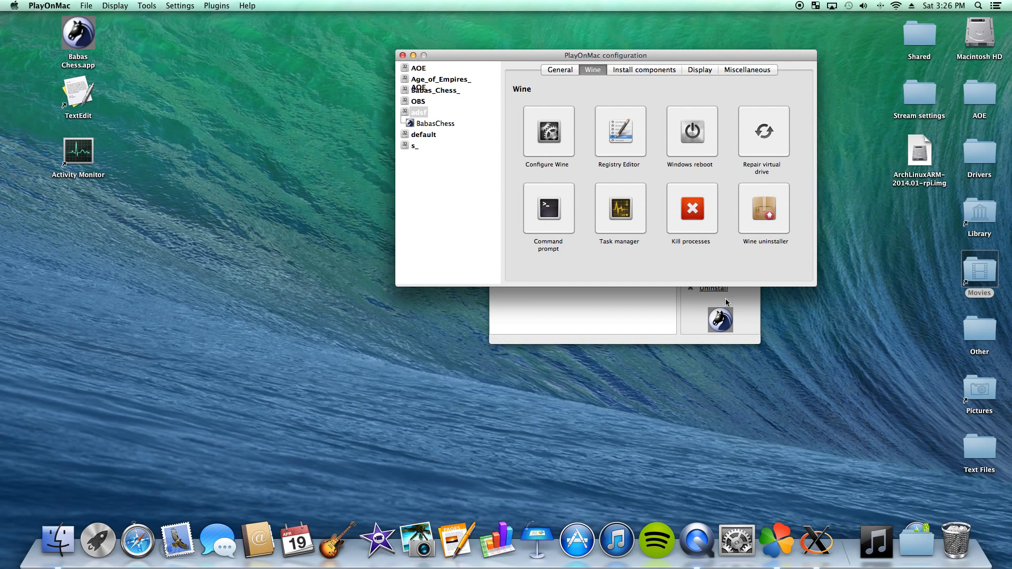
Step: Open Wine's Add/Remove Programs past the warning, view BabasChess and Wine Gecko, then cancel
{"action": "left_click", "coordinate": [748, 198]}
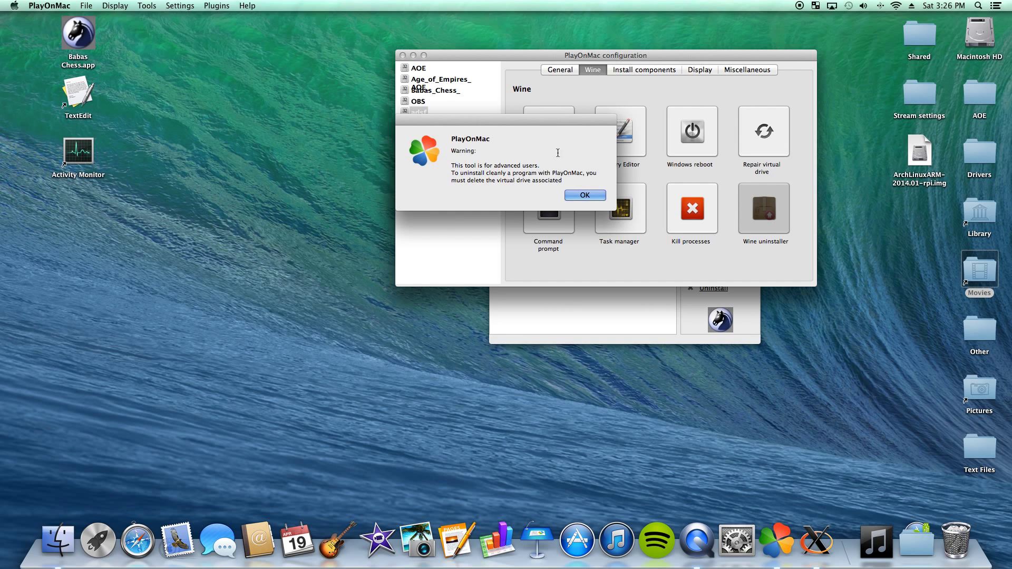
{"action": "left_click", "coordinate": [574, 195]}
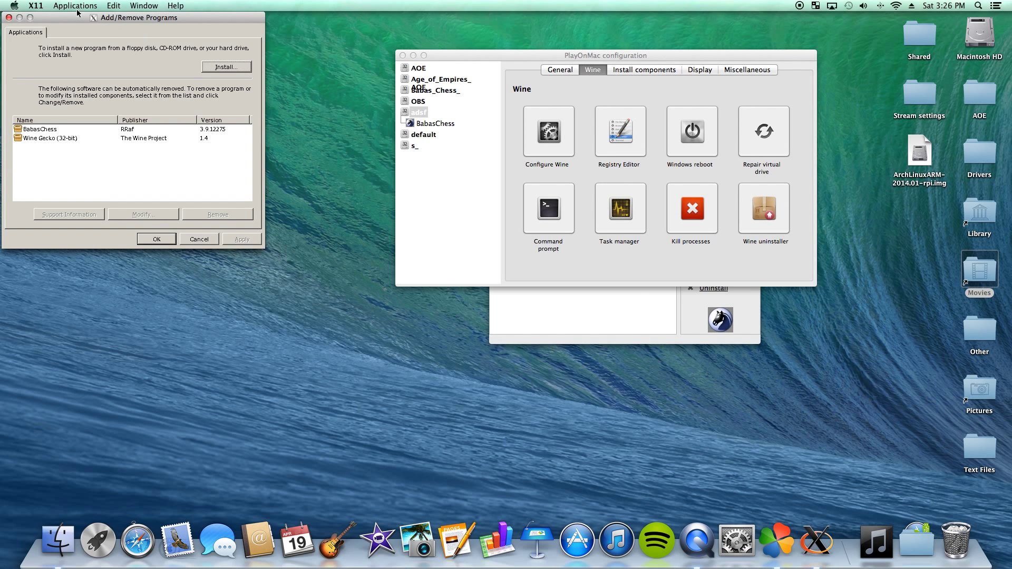
{"action": "left_click_drag", "start_coordinate": [91, 18], "coordinate": [465, 84]}
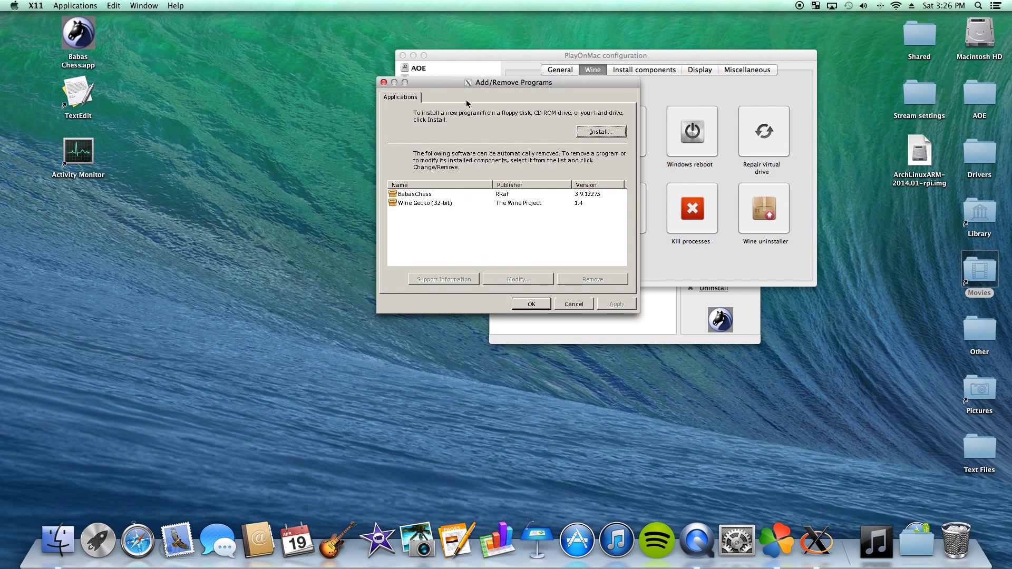
{"action": "left_click", "coordinate": [536, 306]}
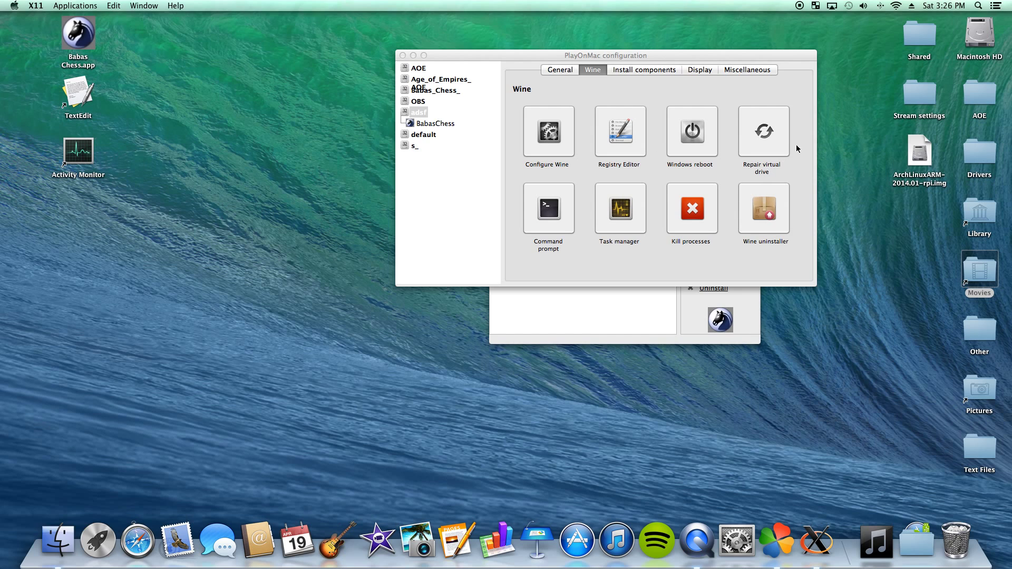
Step: Open Wine configuration and look through its Libraries, Graphics and Drives tabs
{"action": "left_click", "coordinate": [539, 130]}
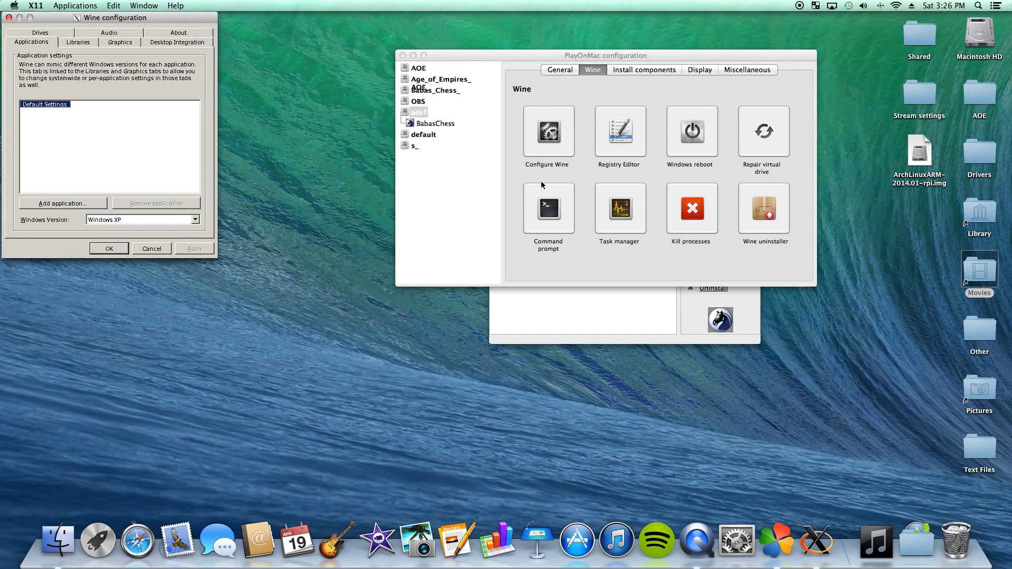
{"action": "left_click_drag", "start_coordinate": [75, 18], "coordinate": [467, 104]}
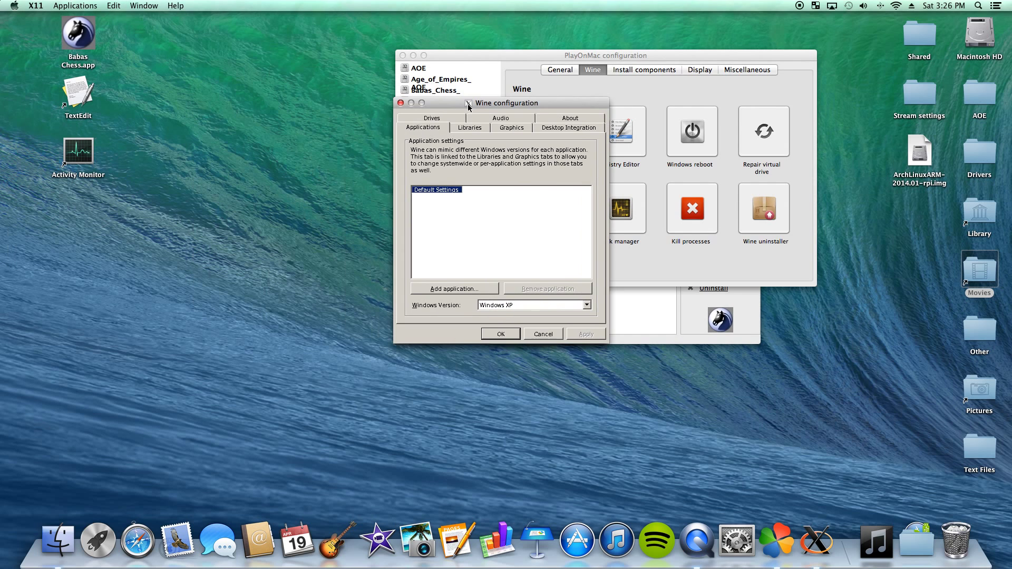
{"action": "left_click", "coordinate": [466, 131]}
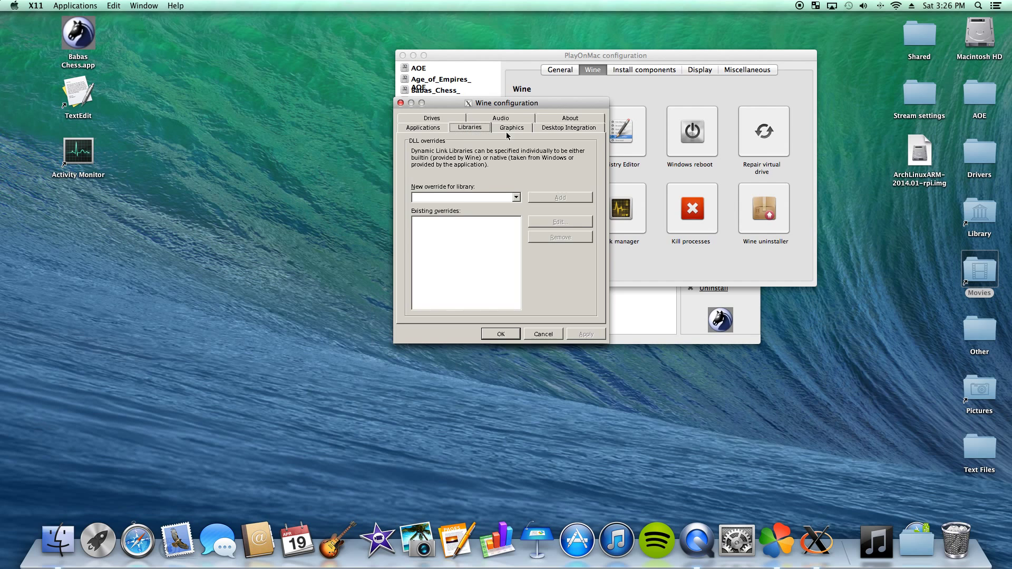
{"action": "left_click", "coordinate": [521, 129]}
{"action": "left_click", "coordinate": [419, 118]}
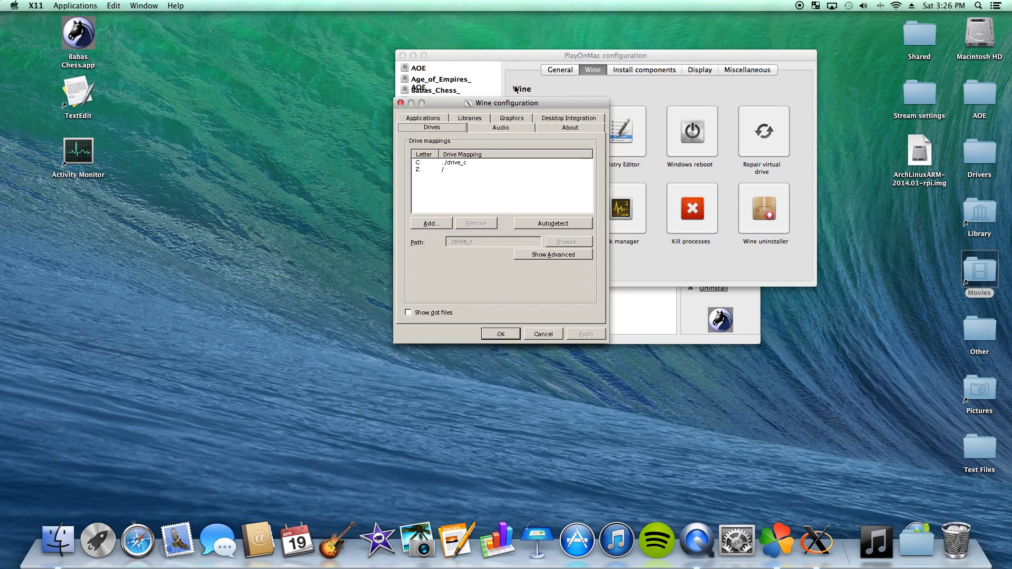
Step: Autodetect drives to add H: for the home folder, then confirm with OK
{"action": "left_click_drag", "start_coordinate": [507, 102], "coordinate": [622, 75]}
{"action": "left_click", "coordinate": [668, 192]}
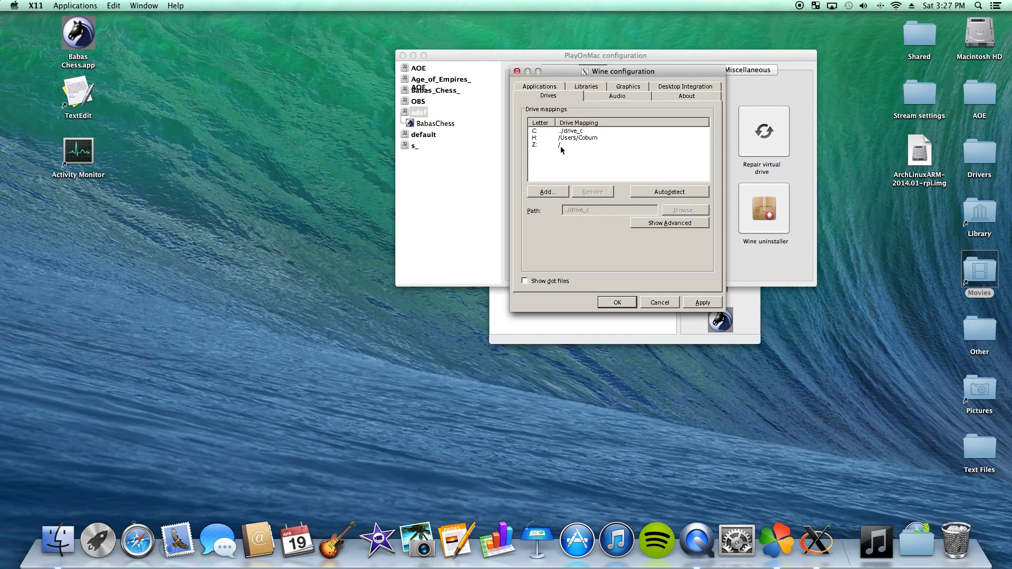
{"action": "left_click", "coordinate": [535, 141]}
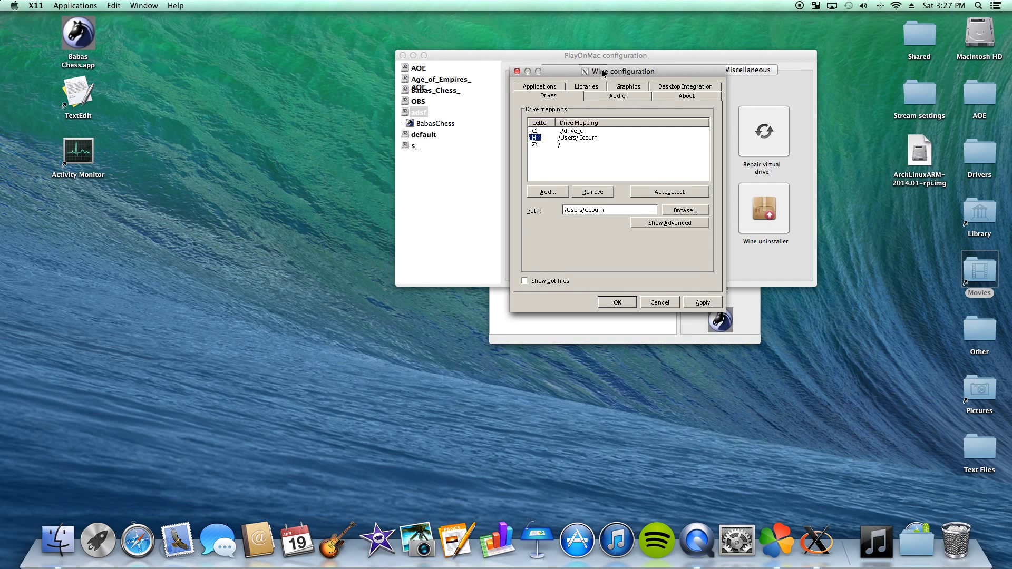
{"action": "left_click_drag", "start_coordinate": [602, 71], "coordinate": [609, 60]}
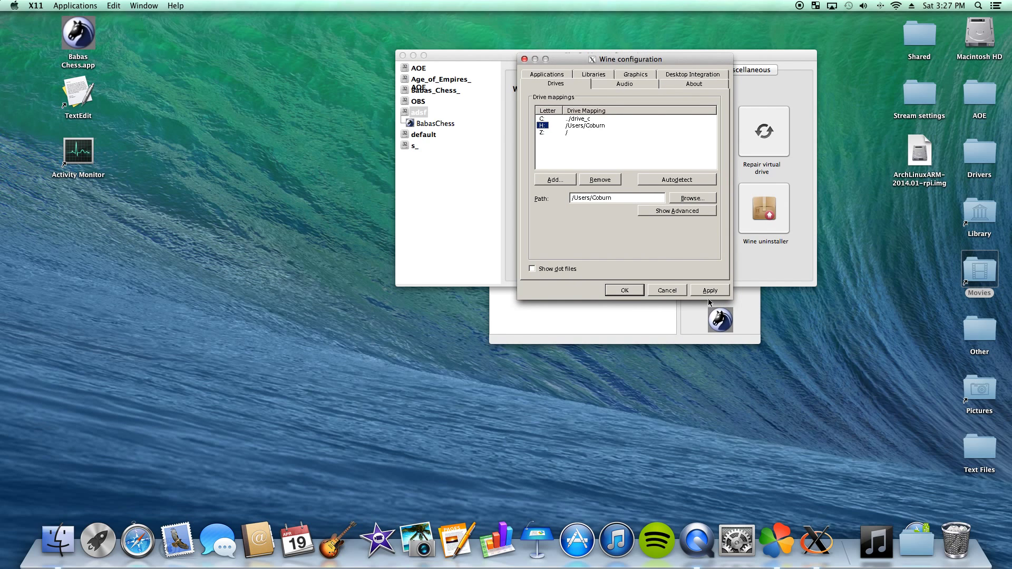
{"action": "left_click", "coordinate": [623, 291]}
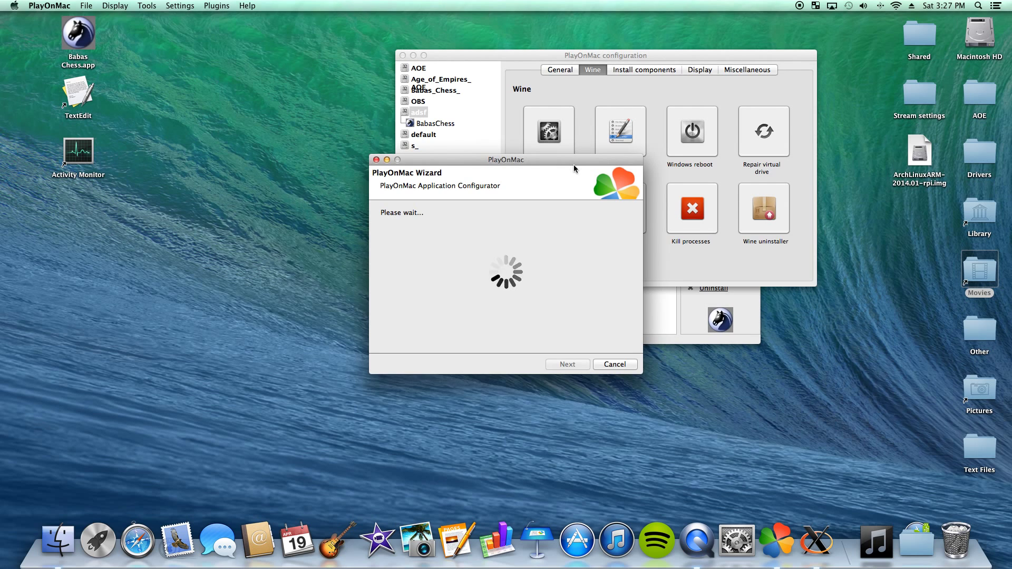
Step: Turn on 'Emulate a virtual desktop' in Wine Graphics and check its 800 x 600 size
{"action": "left_click_drag", "start_coordinate": [574, 165], "coordinate": [431, 77]}
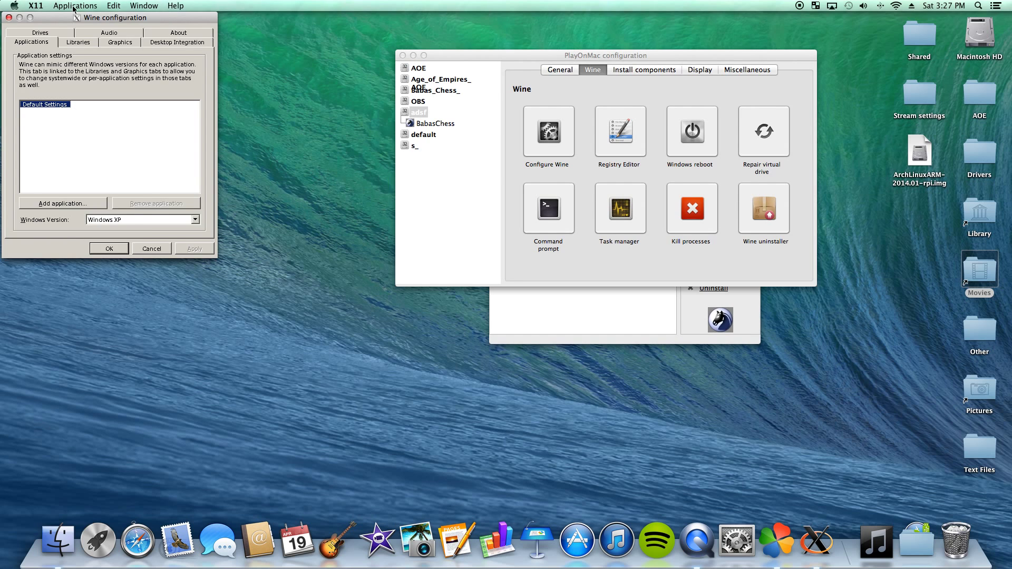
{"action": "left_click", "coordinate": [219, 64]}
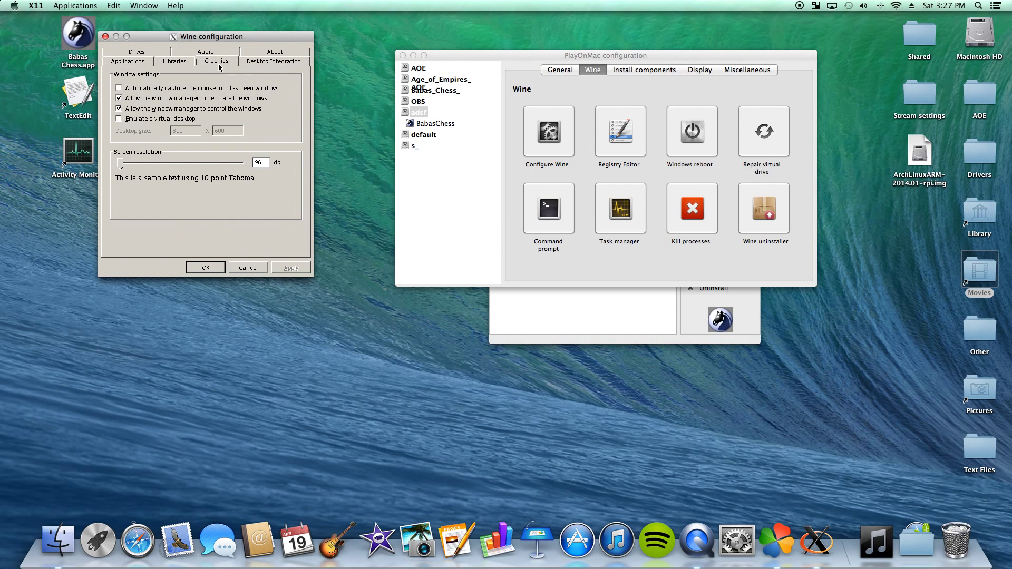
{"action": "left_click_drag", "start_coordinate": [241, 38], "coordinate": [694, 158]}
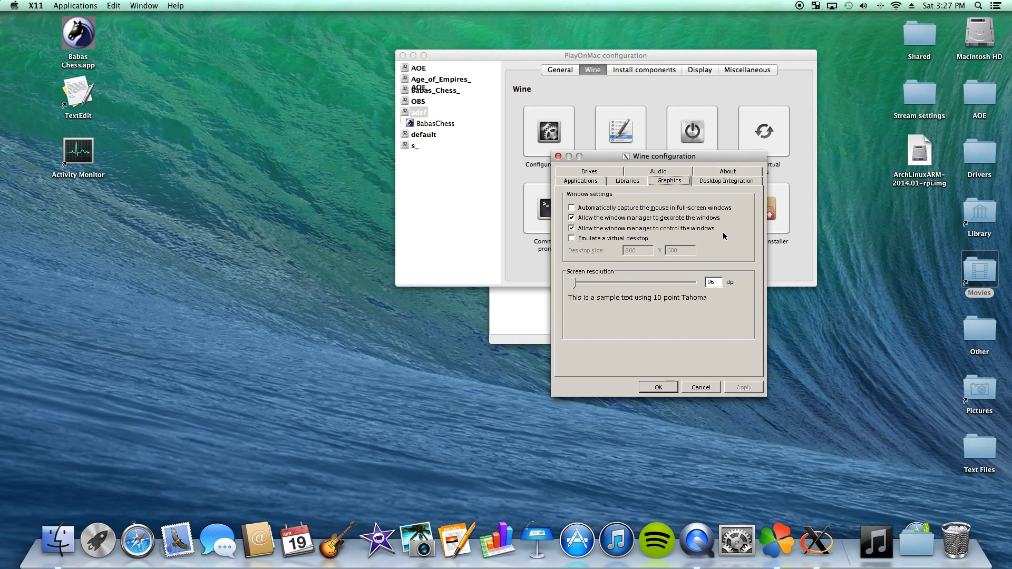
{"action": "left_click", "coordinate": [589, 240]}
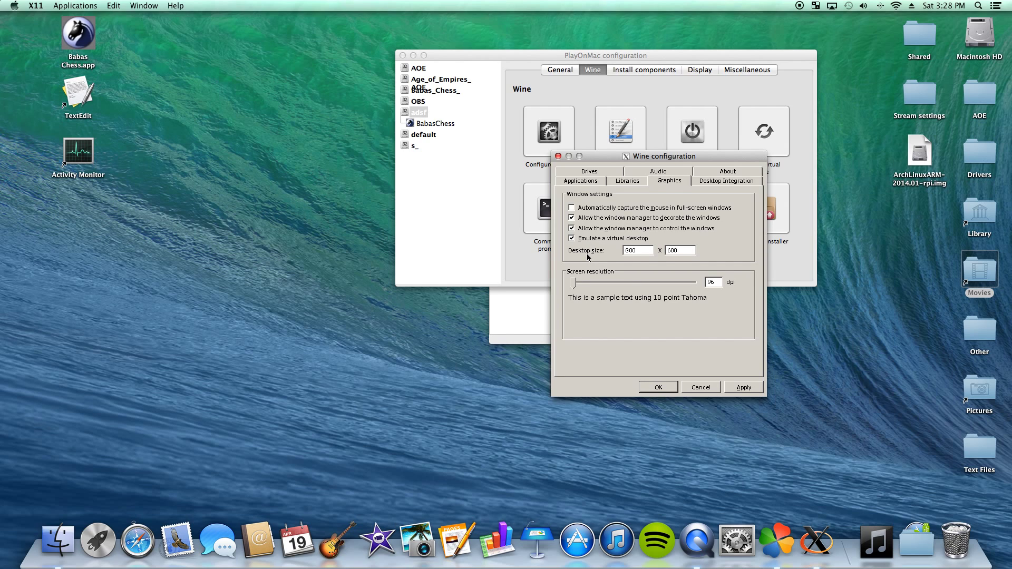
{"action": "left_click_drag", "start_coordinate": [640, 251], "coordinate": [610, 253]}
{"action": "left_click_drag", "start_coordinate": [691, 250], "coordinate": [605, 250]}
Step: Untick virtual desktop, browse Audio, About, Desktop Integration and Drives, then cancel Wine configuration
{"action": "left_click", "coordinate": [596, 238]}
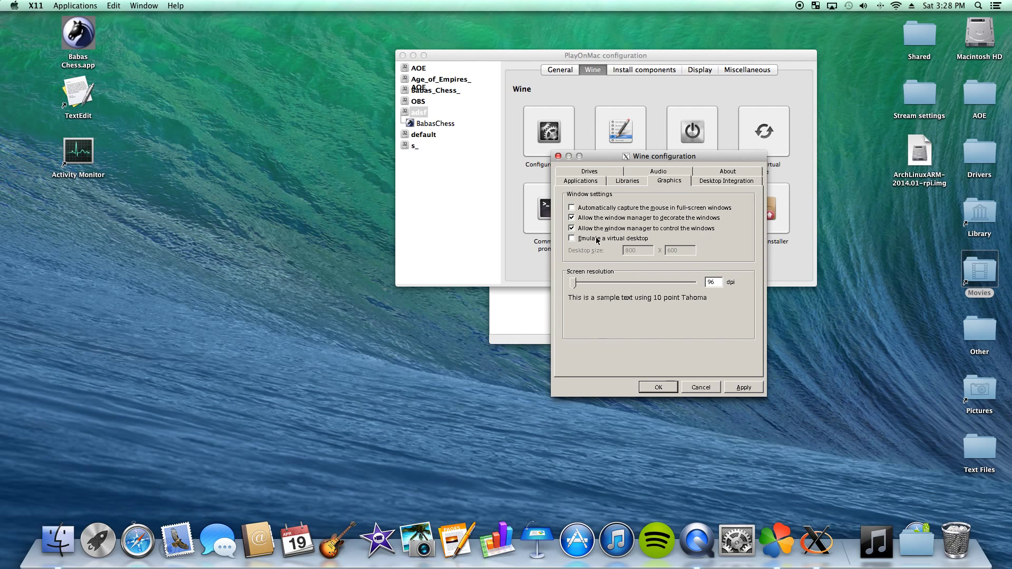
{"action": "left_click", "coordinate": [659, 173]}
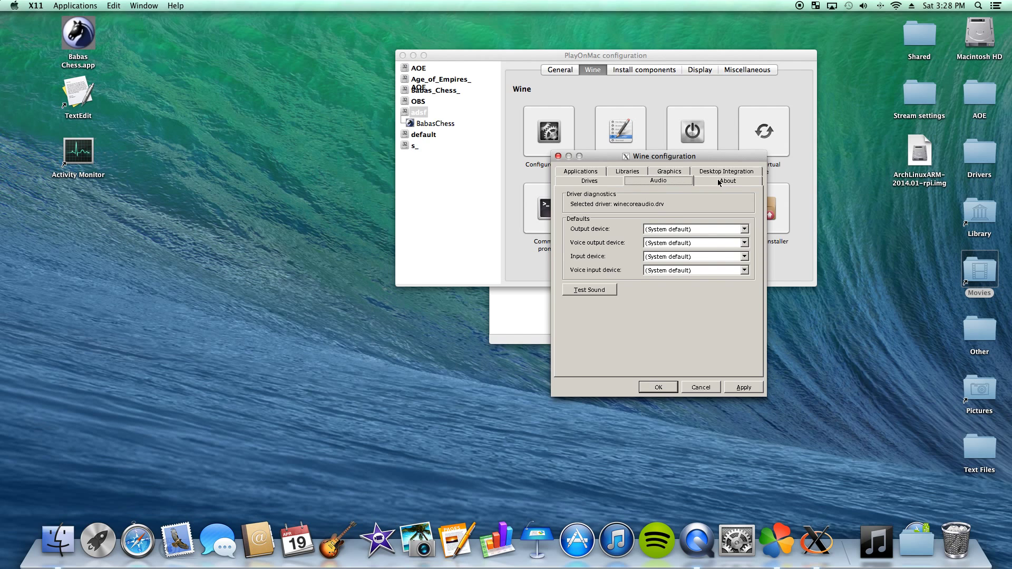
{"action": "left_click", "coordinate": [718, 179]}
{"action": "left_click", "coordinate": [721, 175]}
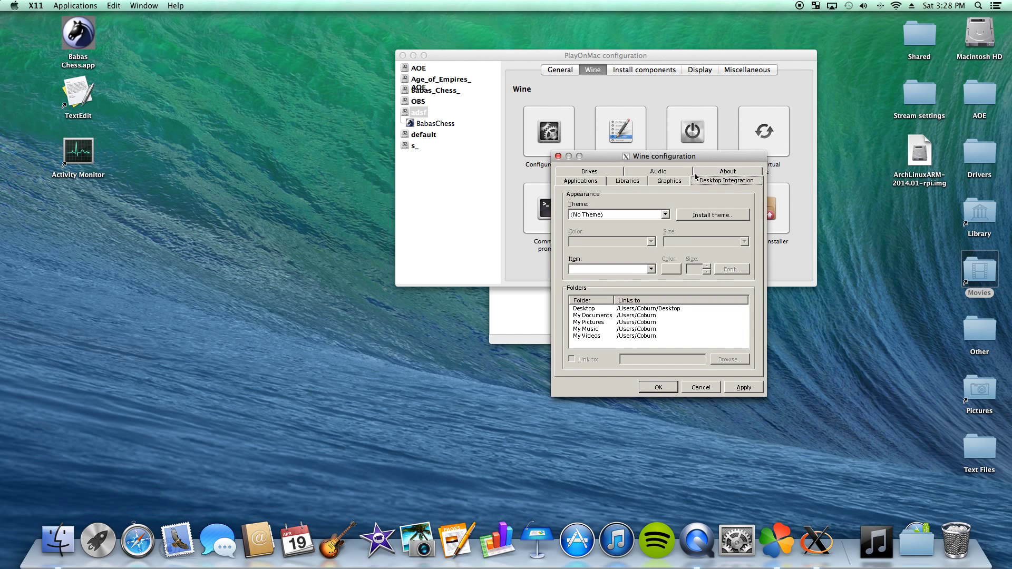
{"action": "left_click", "coordinate": [676, 175]}
{"action": "left_click", "coordinate": [678, 173]}
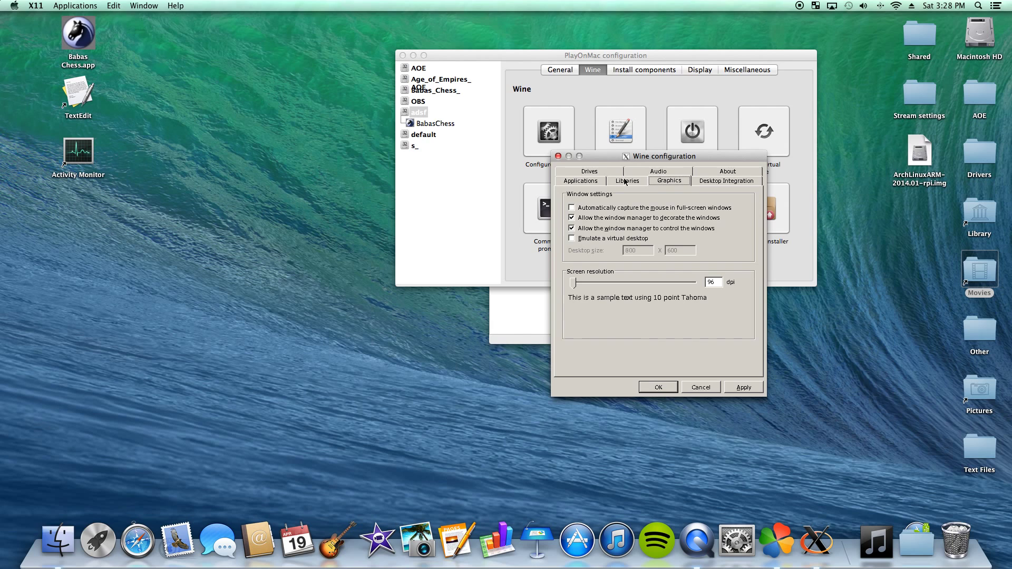
{"action": "left_click", "coordinate": [594, 173]}
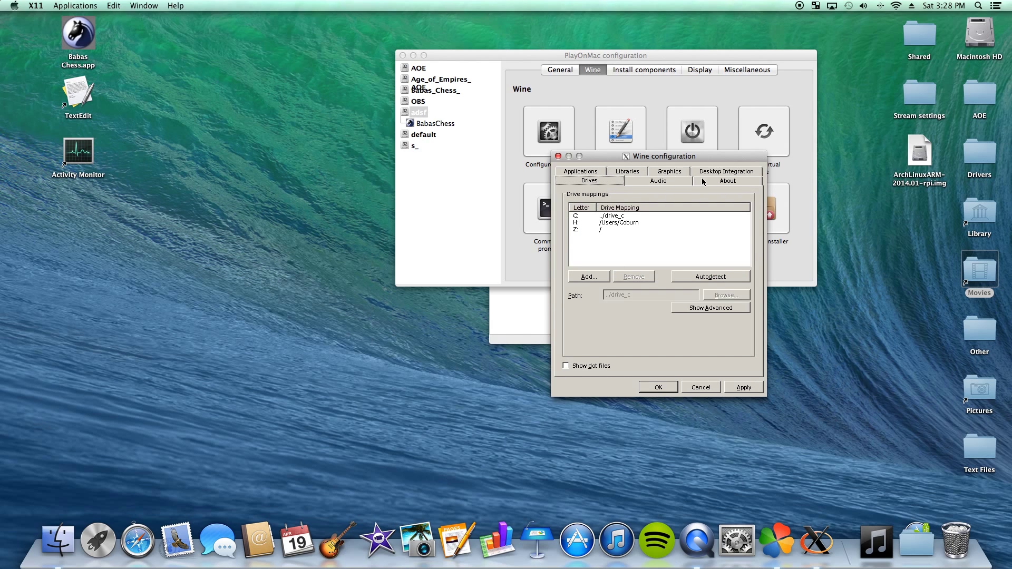
{"action": "left_click", "coordinate": [678, 173]}
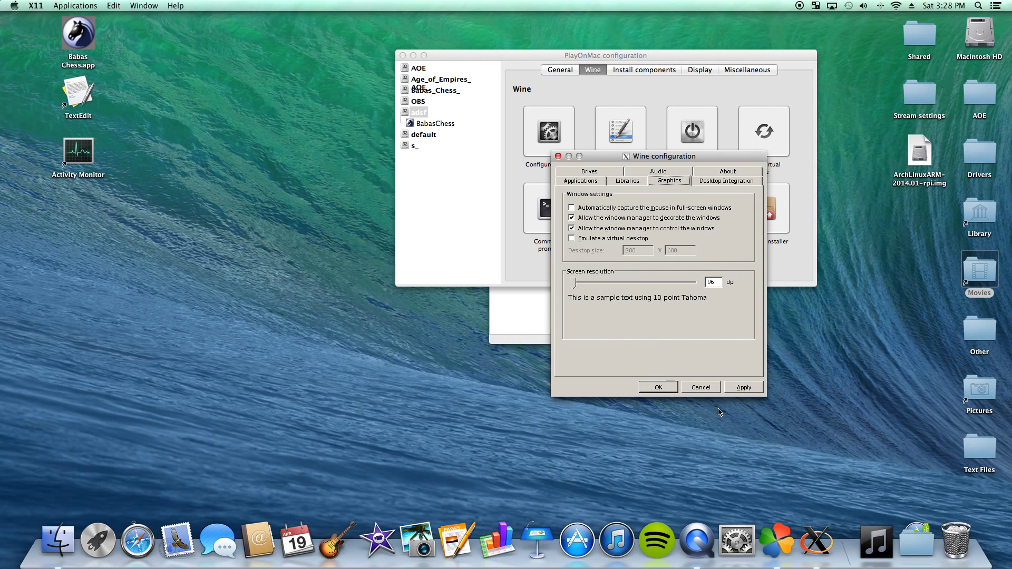
{"action": "left_click", "coordinate": [702, 389]}
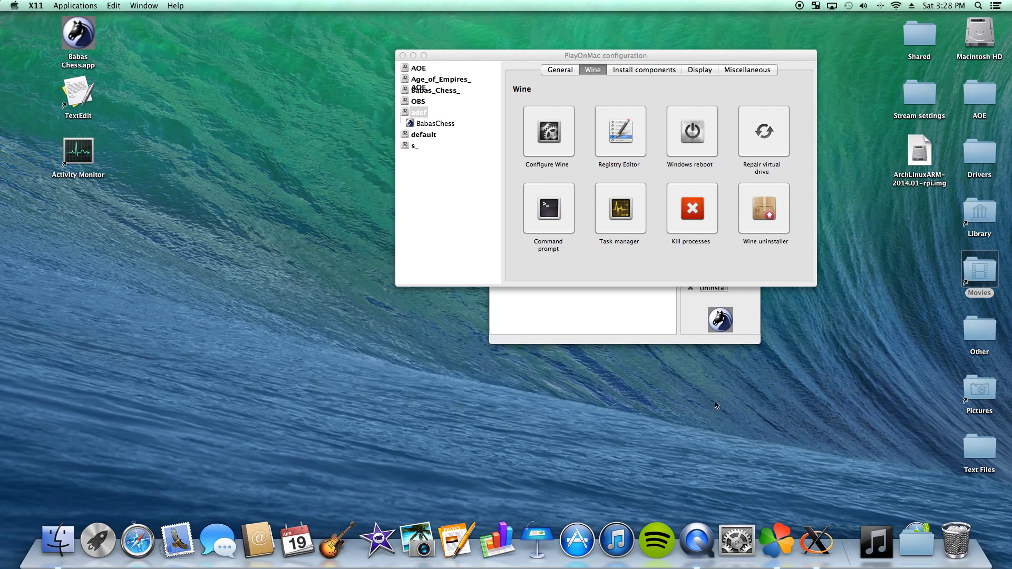
{"action": "left_click", "coordinate": [643, 72]}
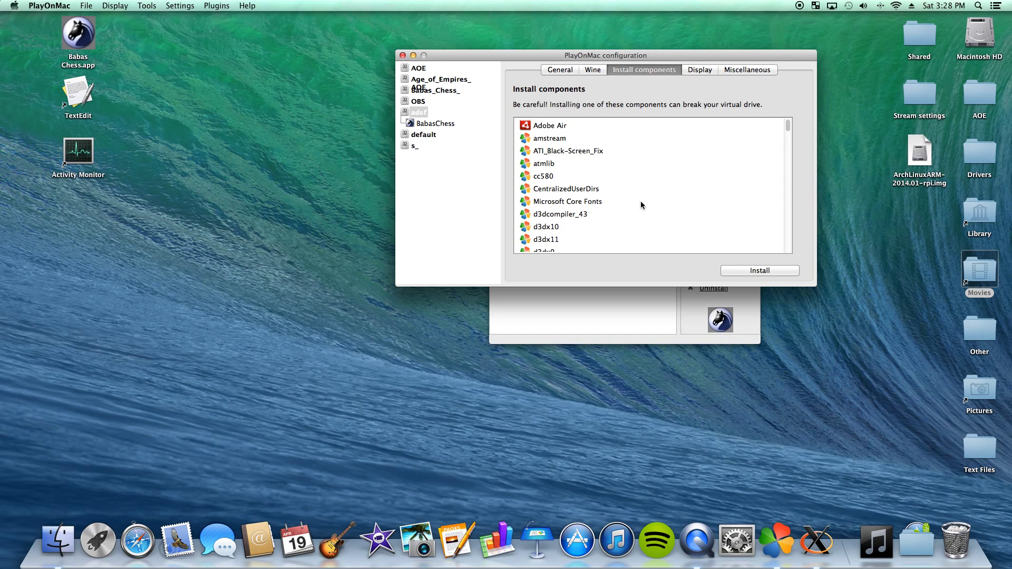
{"action": "scroll", "coordinate": [642, 205], "scroll_direction": "down", "scroll_amount": 20}
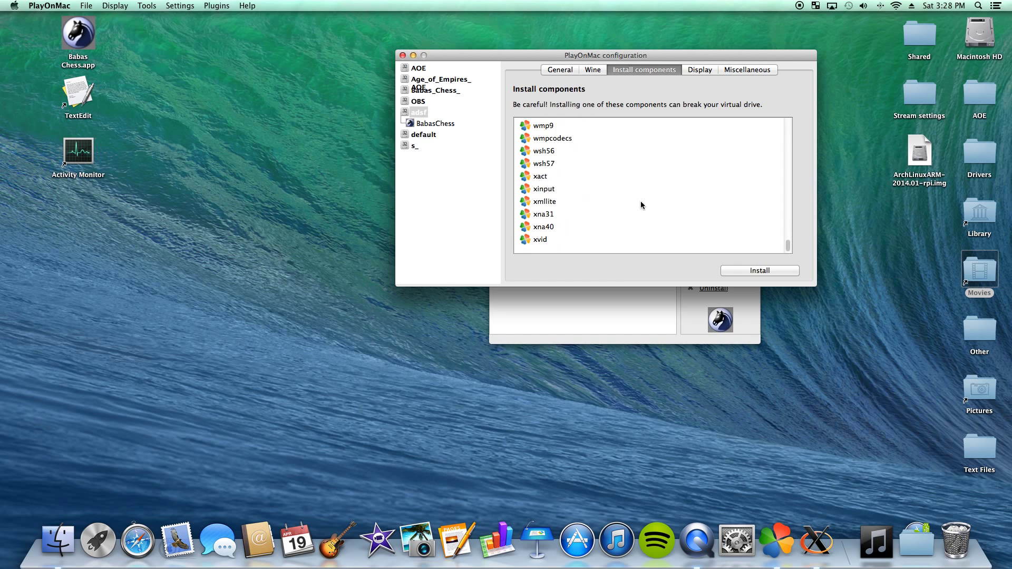
{"action": "scroll", "coordinate": [643, 205], "scroll_direction": "up", "scroll_amount": 20}
{"action": "scroll", "coordinate": [642, 206], "scroll_direction": "down", "scroll_amount": 5}
{"action": "scroll", "coordinate": [642, 205], "scroll_direction": "up", "scroll_amount": 5}
{"action": "scroll", "coordinate": [641, 205], "scroll_direction": "down", "scroll_amount": 10}
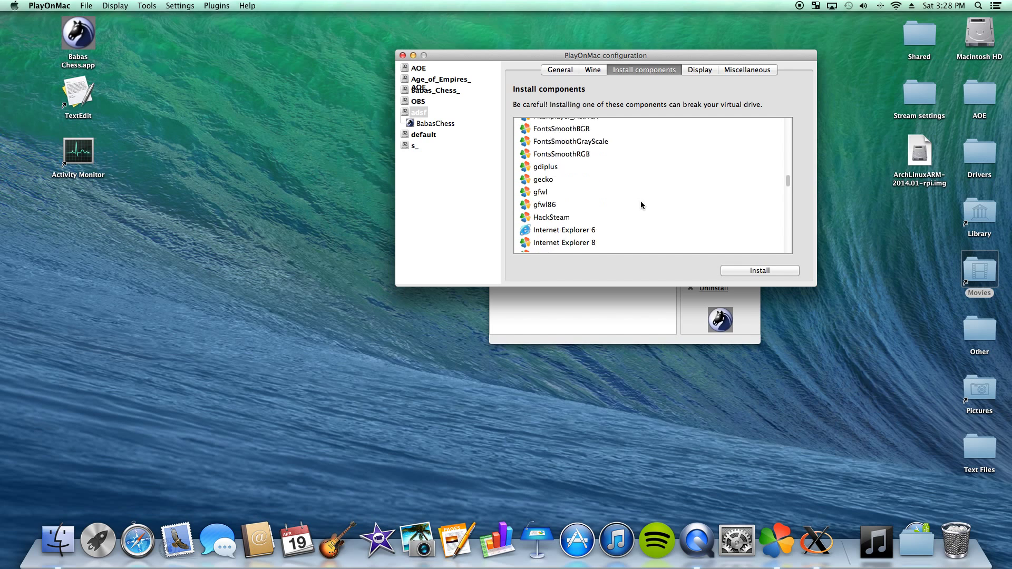
{"action": "scroll", "coordinate": [641, 205], "scroll_direction": "up", "scroll_amount": 10}
{"action": "scroll", "coordinate": [642, 205], "scroll_direction": "down", "scroll_amount": 15}
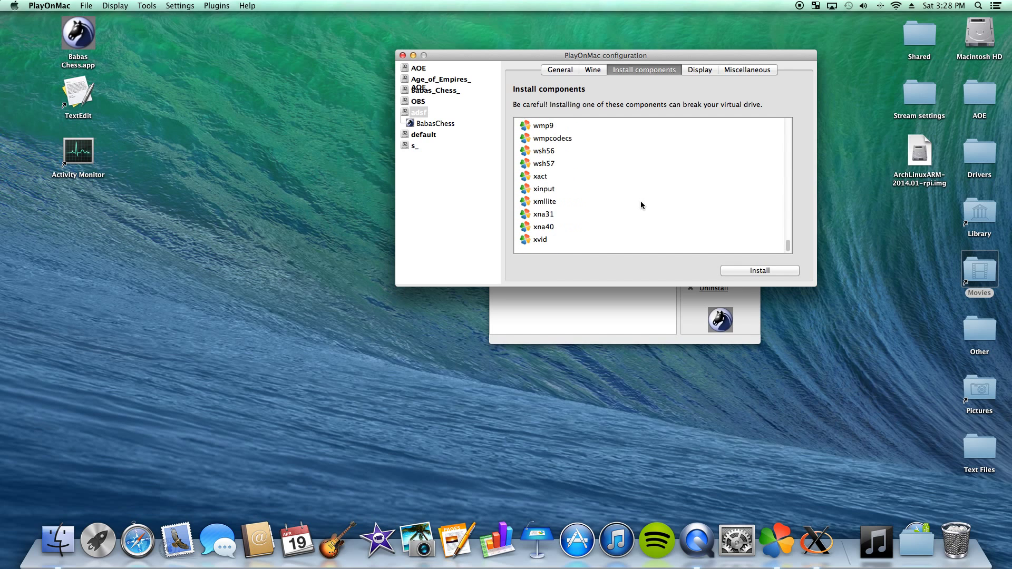
{"action": "scroll", "coordinate": [641, 205], "scroll_direction": "up", "scroll_amount": 5}
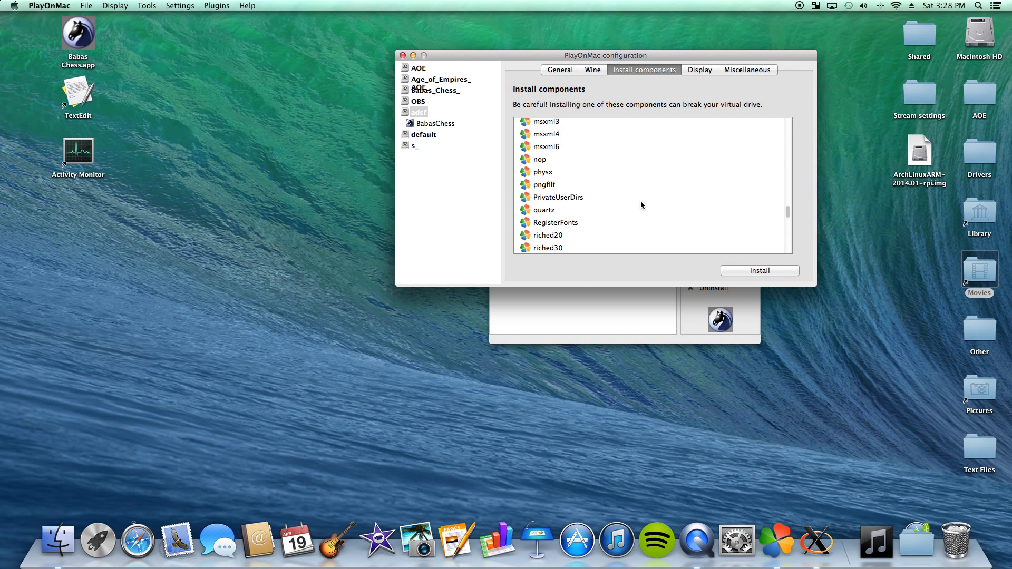
{"action": "scroll", "coordinate": [640, 204], "scroll_direction": "down", "scroll_amount": 1}
{"action": "scroll", "coordinate": [641, 202], "scroll_direction": "up", "scroll_amount": 15}
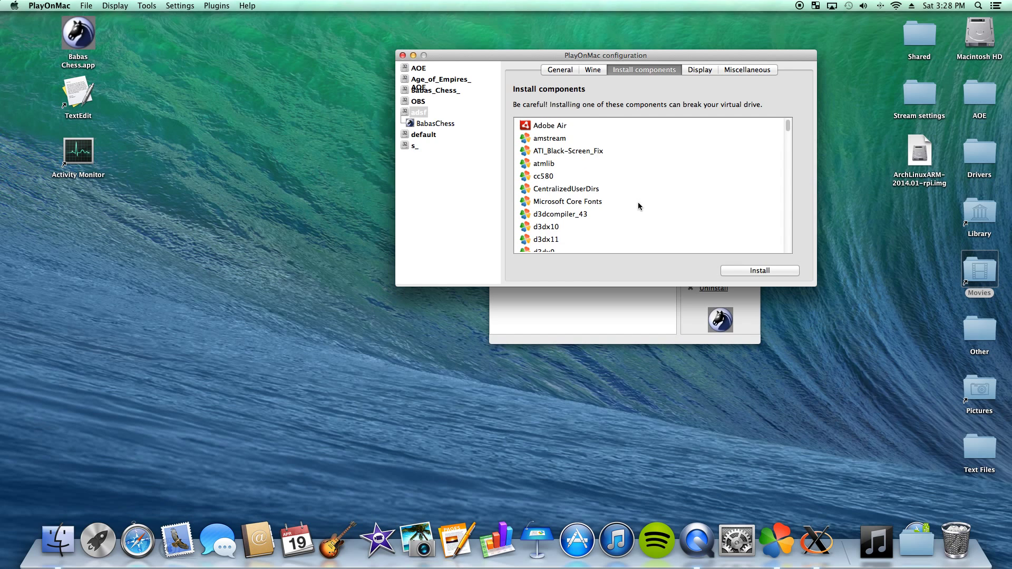
{"action": "left_click", "coordinate": [552, 138]}
{"action": "left_click", "coordinate": [562, 175]}
{"action": "scroll", "coordinate": [567, 214], "scroll_direction": "down", "scroll_amount": 4}
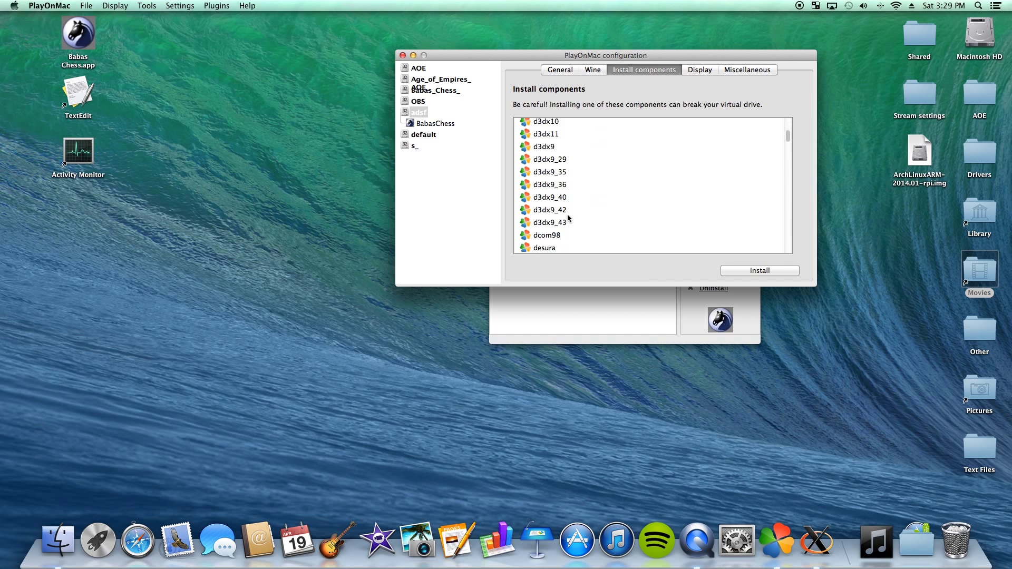
{"action": "scroll", "coordinate": [570, 181], "scroll_direction": "down", "scroll_amount": 5}
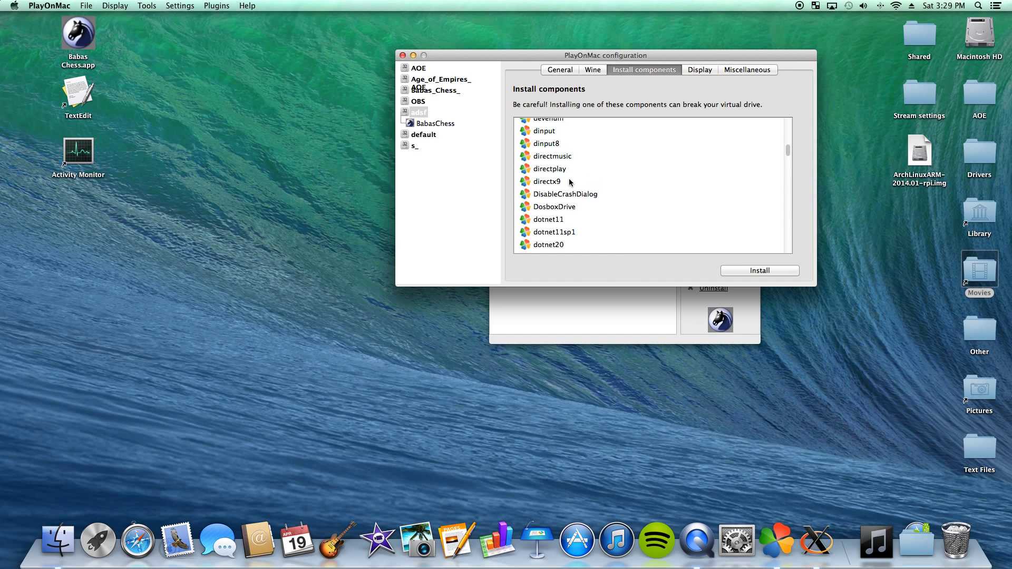
{"action": "scroll", "coordinate": [564, 164], "scroll_direction": "down", "scroll_amount": 10}
{"action": "scroll", "coordinate": [563, 165], "scroll_direction": "up", "scroll_amount": 15}
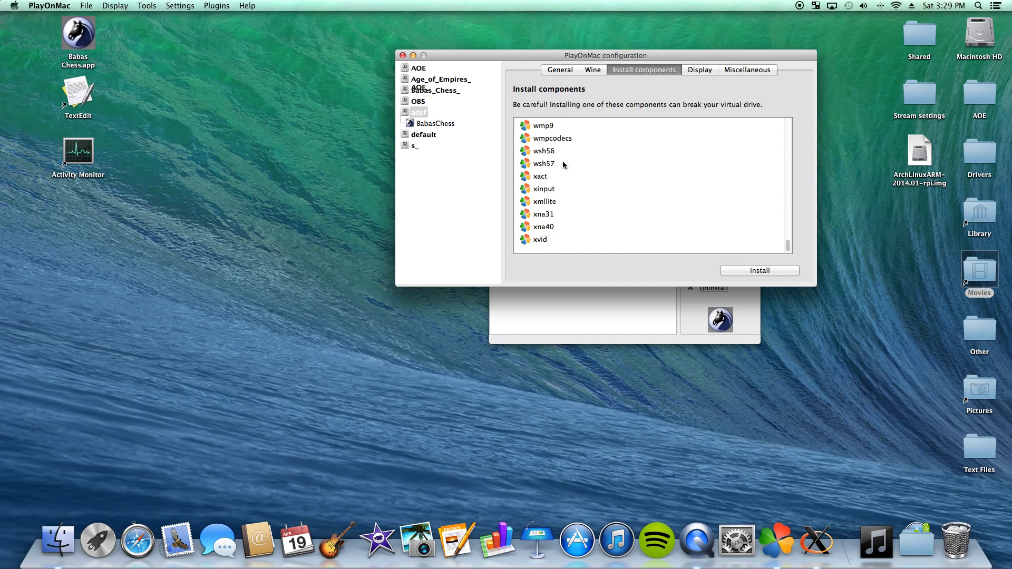
{"action": "left_click", "coordinate": [564, 176]}
{"action": "scroll", "coordinate": [624, 211], "scroll_direction": "down", "scroll_amount": 14}
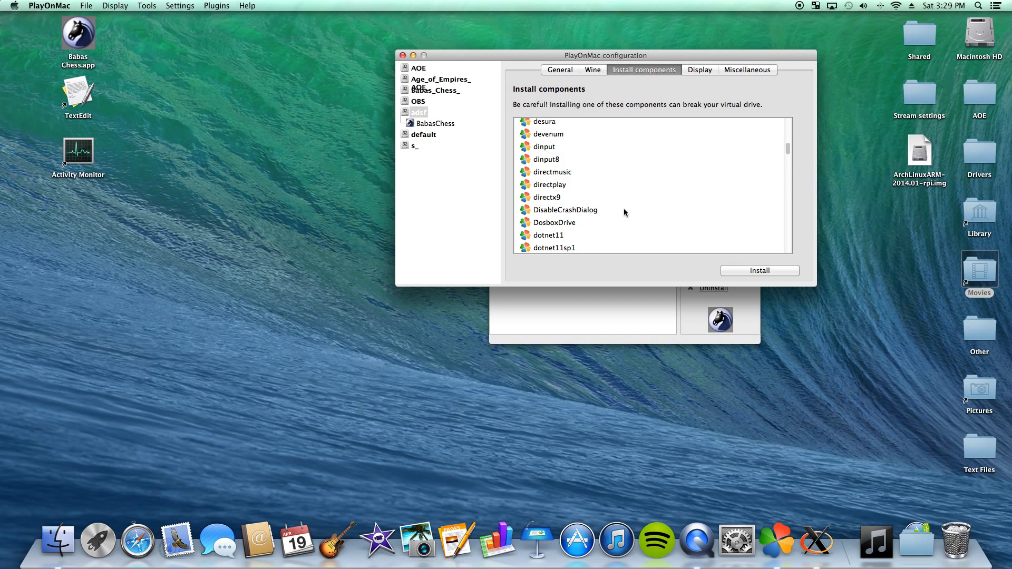
{"action": "scroll", "coordinate": [593, 160], "scroll_direction": "up", "scroll_amount": 5}
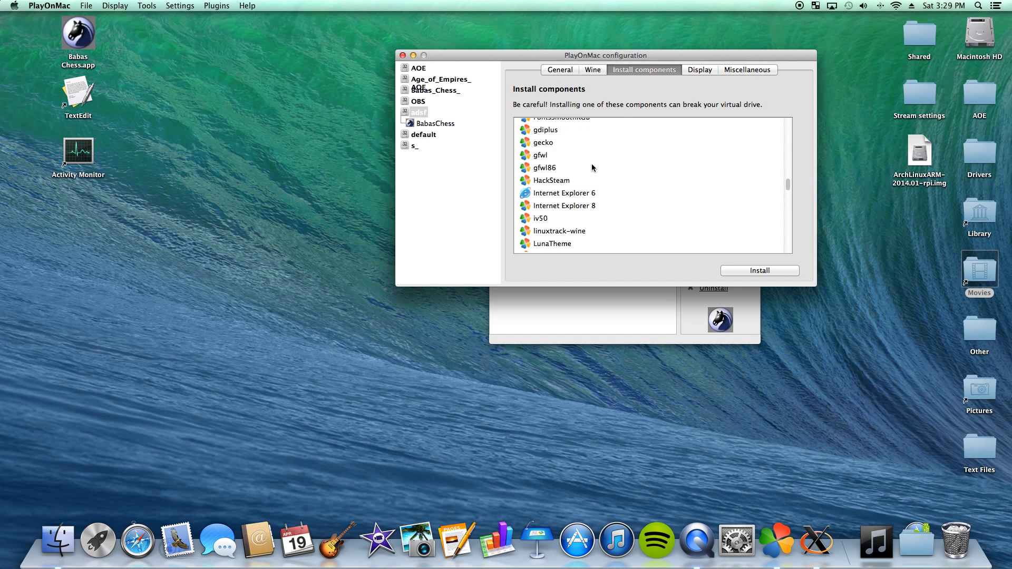
{"action": "scroll", "coordinate": [592, 164], "scroll_direction": "down", "scroll_amount": 12}
{"action": "scroll", "coordinate": [592, 167], "scroll_direction": "down", "scroll_amount": 1}
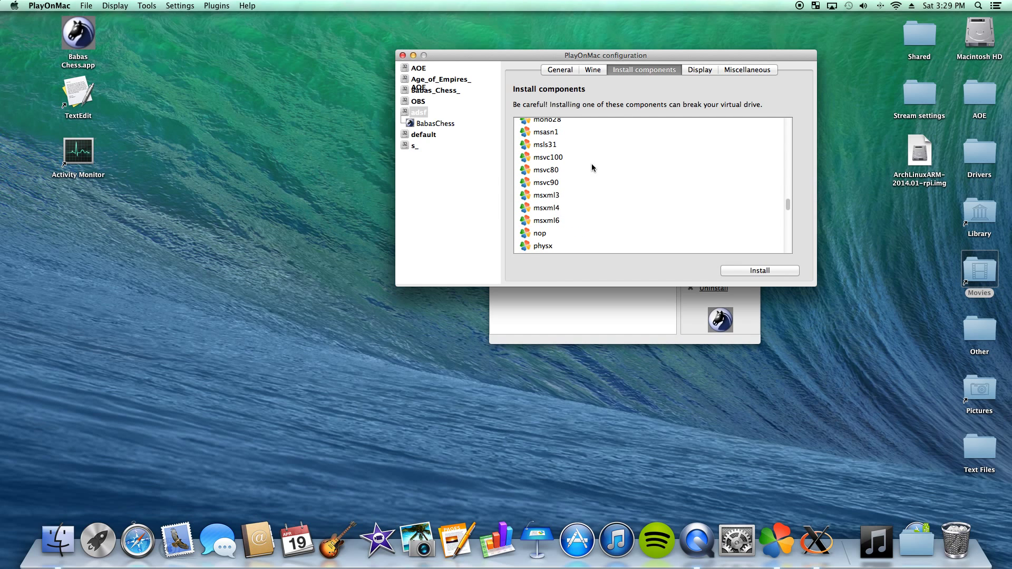
{"action": "left_click", "coordinate": [543, 246]}
{"action": "scroll", "coordinate": [572, 181], "scroll_direction": "up", "scroll_amount": 2}
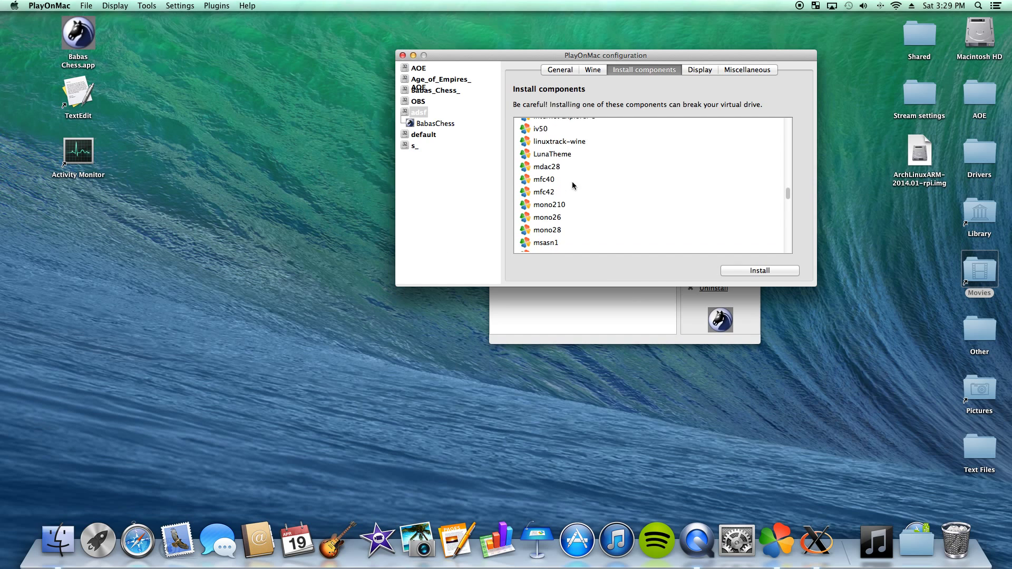
{"action": "scroll", "coordinate": [571, 182], "scroll_direction": "down", "scroll_amount": 5}
{"action": "scroll", "coordinate": [571, 181], "scroll_direction": "down", "scroll_amount": 5}
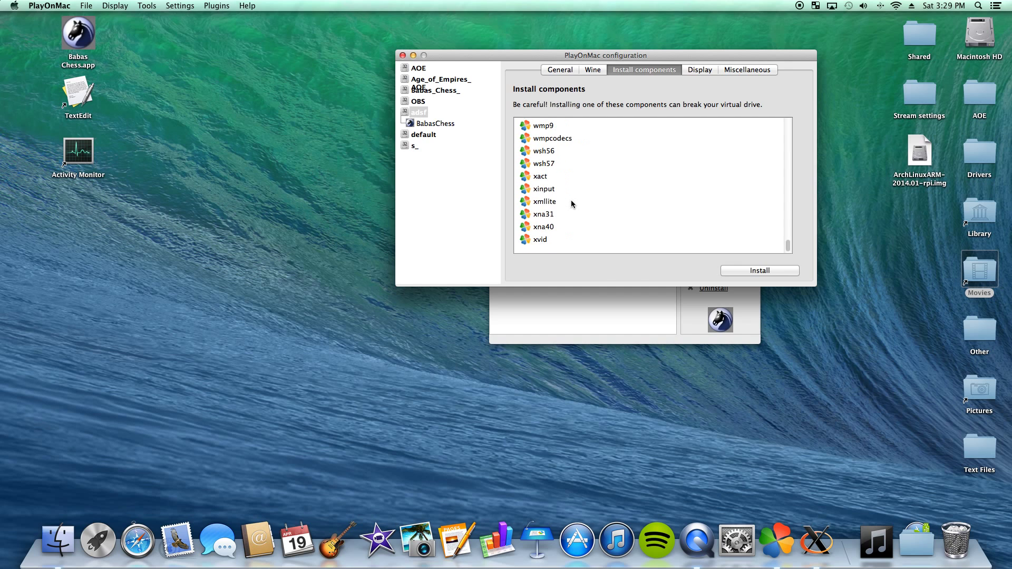
{"action": "scroll", "coordinate": [534, 188], "scroll_direction": "up", "scroll_amount": 10}
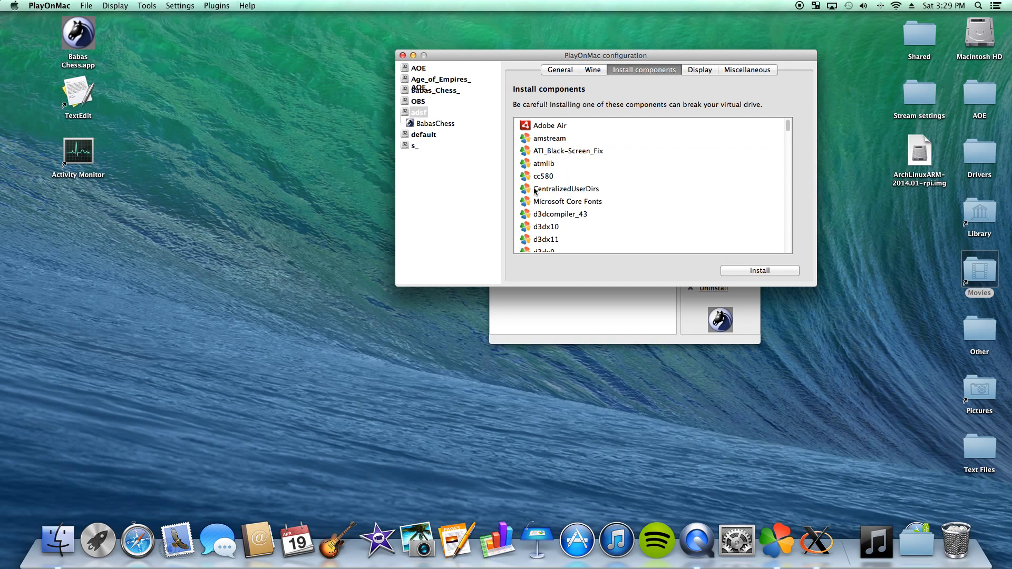
{"action": "scroll", "coordinate": [534, 188], "scroll_direction": "down", "scroll_amount": 10}
{"action": "scroll", "coordinate": [533, 188], "scroll_direction": "up", "scroll_amount": 2}
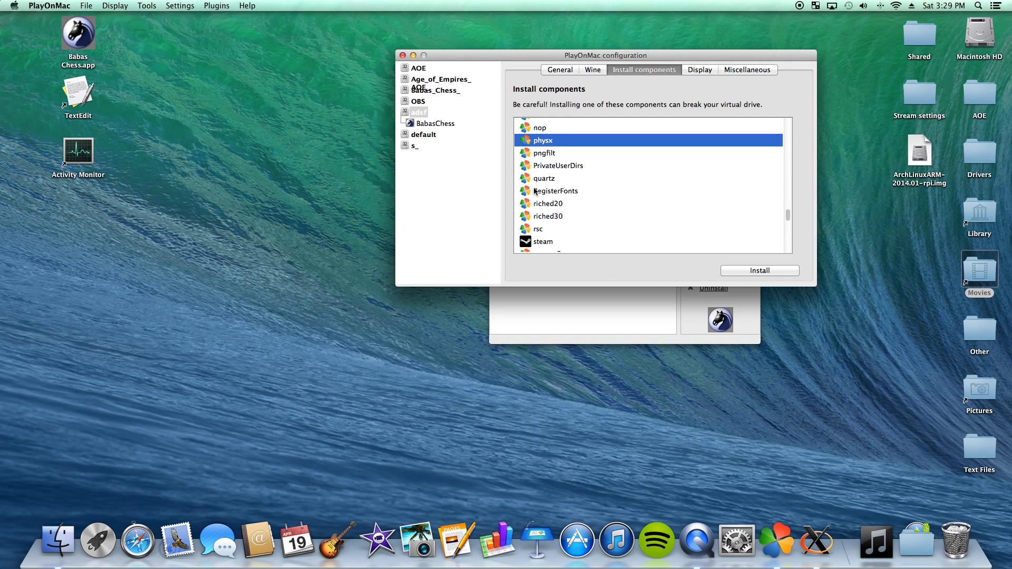
{"action": "scroll", "coordinate": [534, 188], "scroll_direction": "down", "scroll_amount": 10}
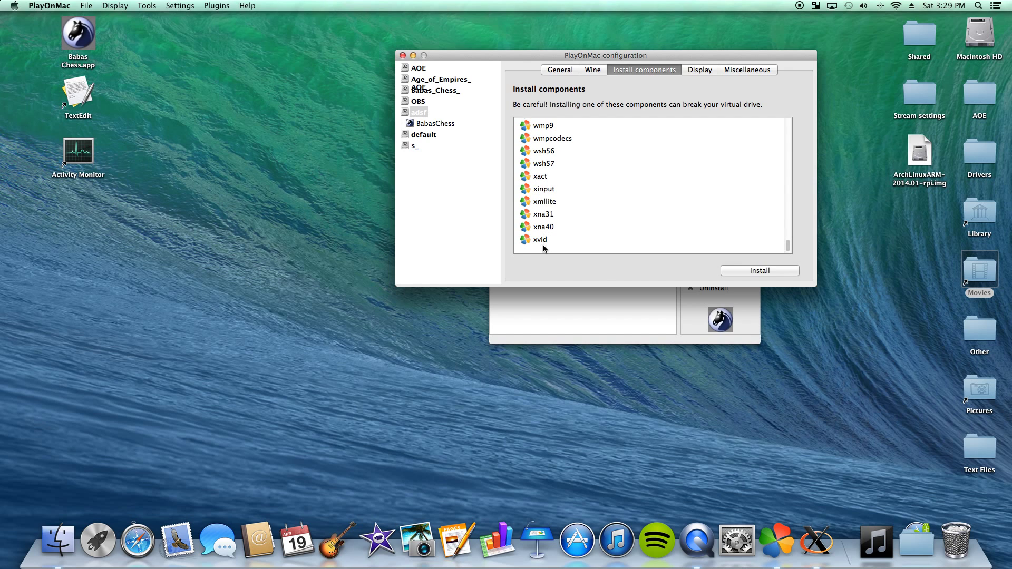
{"action": "scroll", "coordinate": [554, 153], "scroll_direction": "up", "scroll_amount": 10}
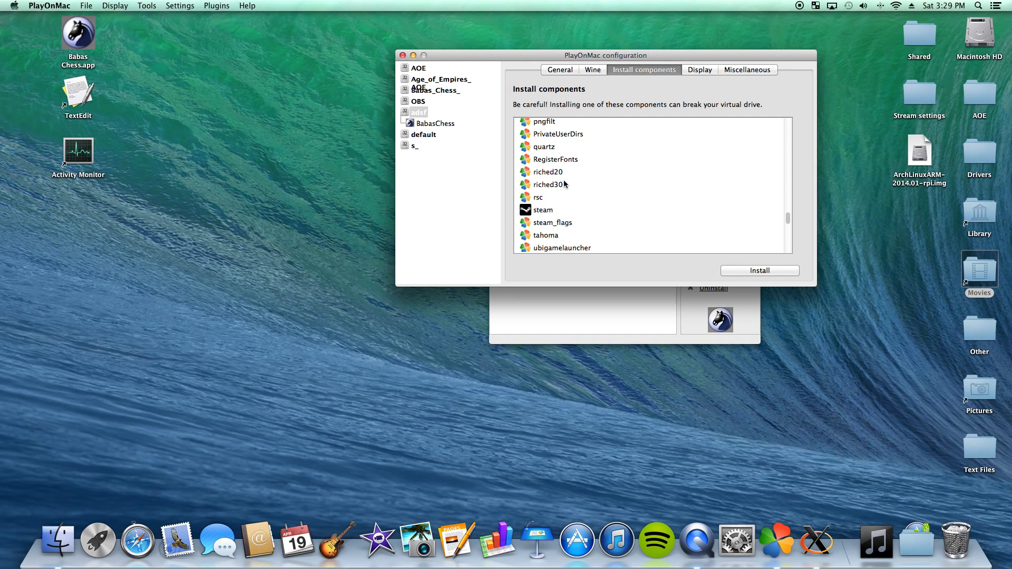
{"action": "left_click", "coordinate": [577, 162]}
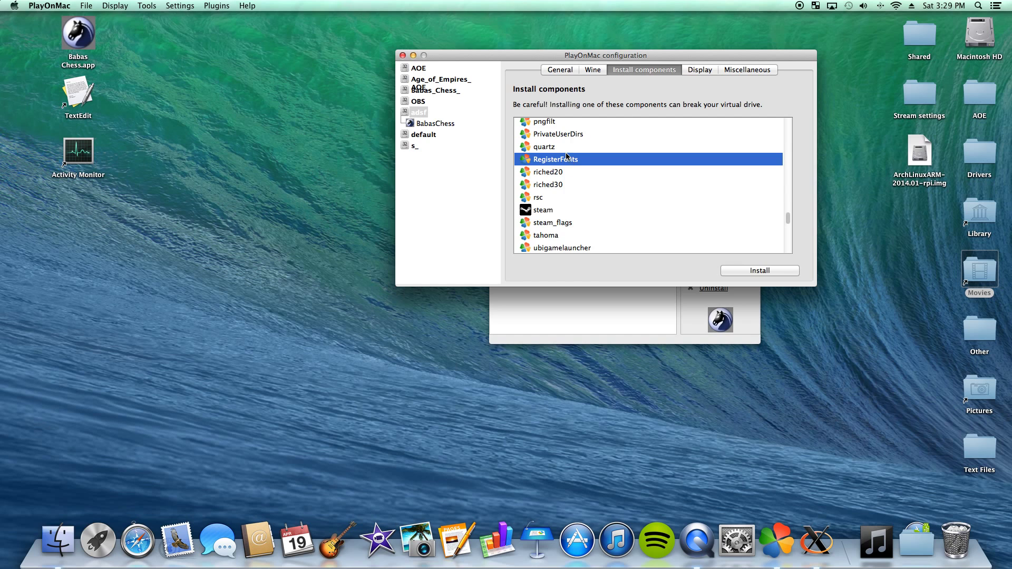
{"action": "scroll", "coordinate": [569, 158], "scroll_direction": "up", "scroll_amount": 5}
{"action": "scroll", "coordinate": [550, 176], "scroll_direction": "up", "scroll_amount": 8}
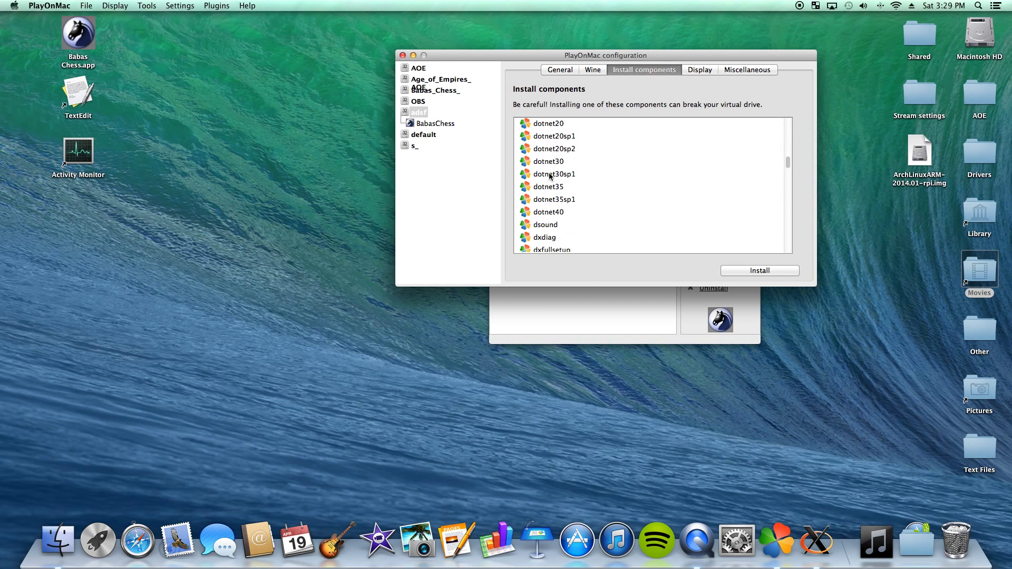
{"action": "scroll", "coordinate": [564, 150], "scroll_direction": "up", "scroll_amount": 8}
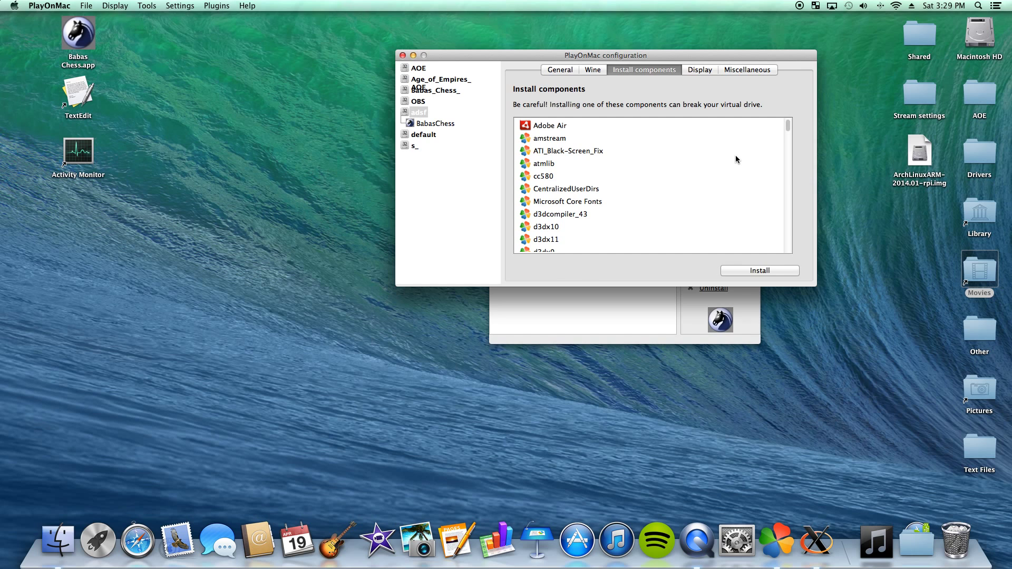
{"action": "scroll", "coordinate": [736, 157], "scroll_direction": "down", "scroll_amount": 20}
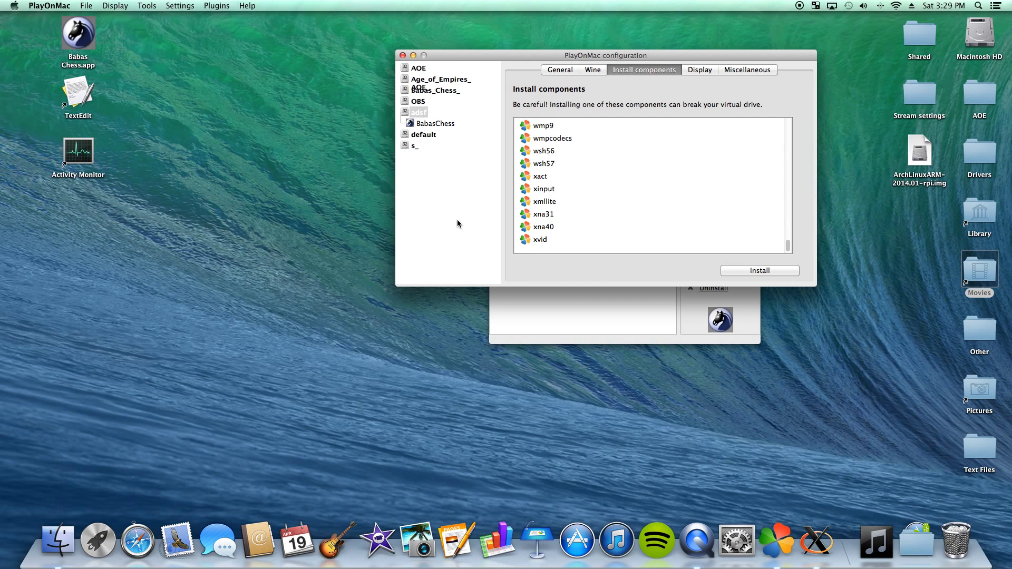
{"action": "scroll", "coordinate": [572, 182], "scroll_direction": "up", "scroll_amount": 20}
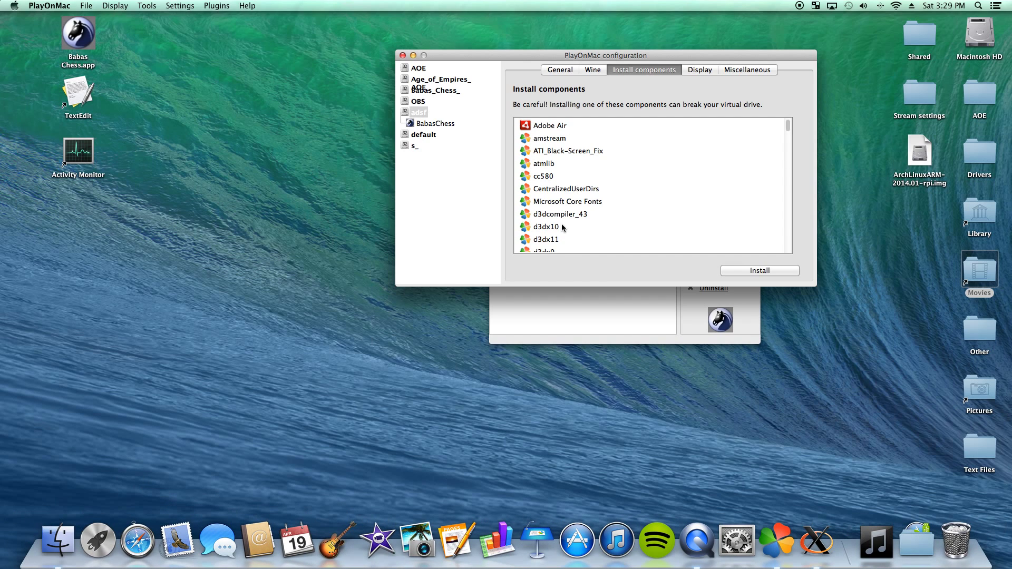
{"action": "scroll", "coordinate": [563, 227], "scroll_direction": "down", "scroll_amount": 20}
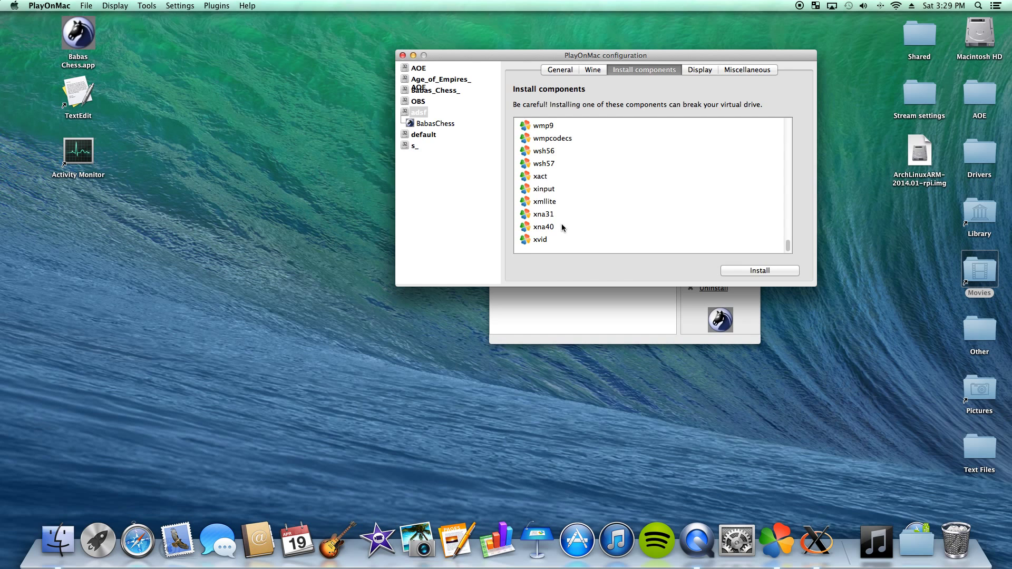
{"action": "scroll", "coordinate": [562, 226], "scroll_direction": "up", "scroll_amount": 20}
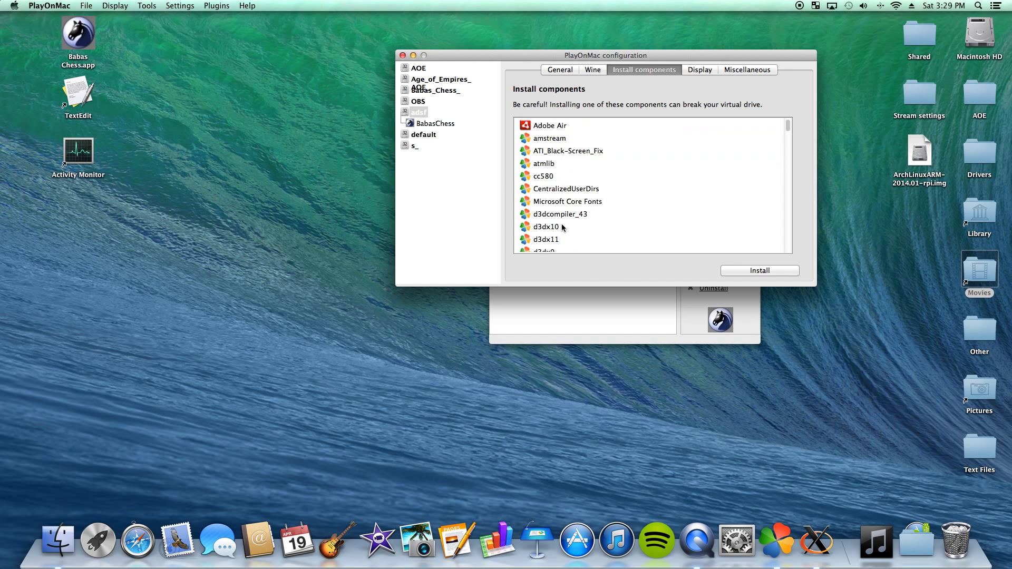
{"action": "scroll", "coordinate": [562, 227], "scroll_direction": "down", "scroll_amount": 20}
{"action": "key", "text": "r"}
{"action": "scroll", "coordinate": [559, 227], "scroll_direction": "down", "scroll_amount": 4}
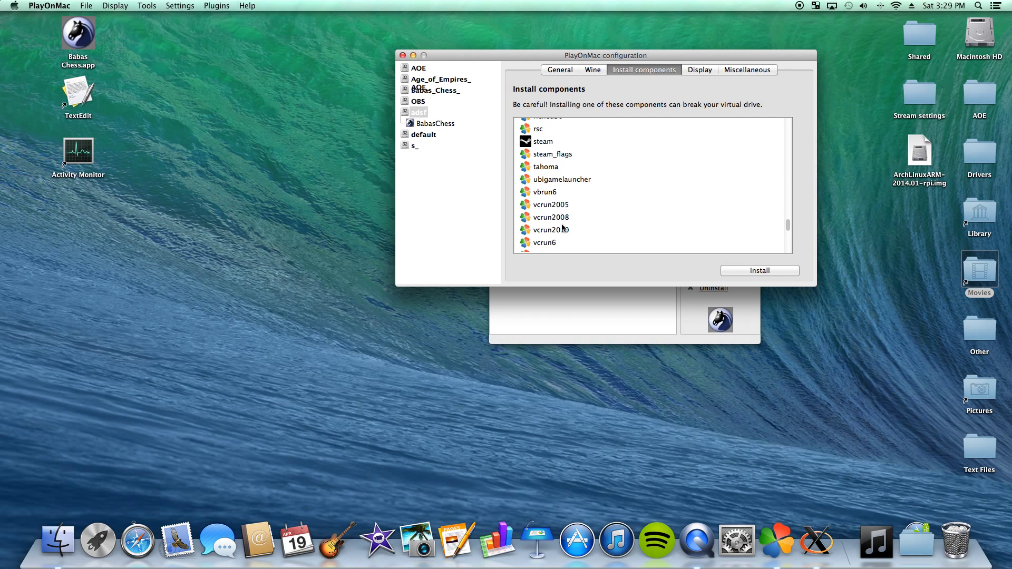
{"action": "scroll", "coordinate": [563, 227], "scroll_direction": "up", "scroll_amount": 5}
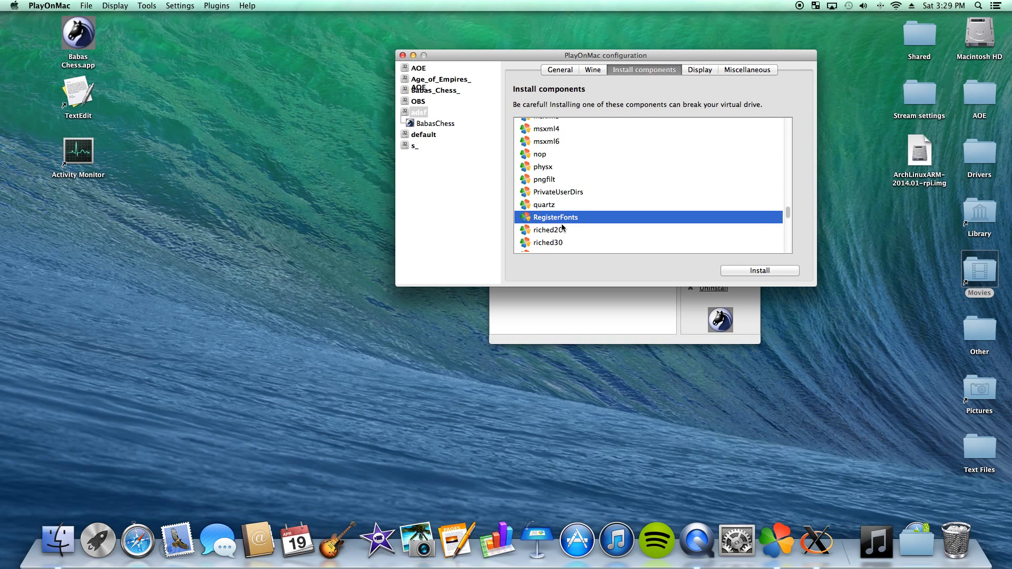
{"action": "scroll", "coordinate": [562, 226], "scroll_direction": "up", "scroll_amount": 20}
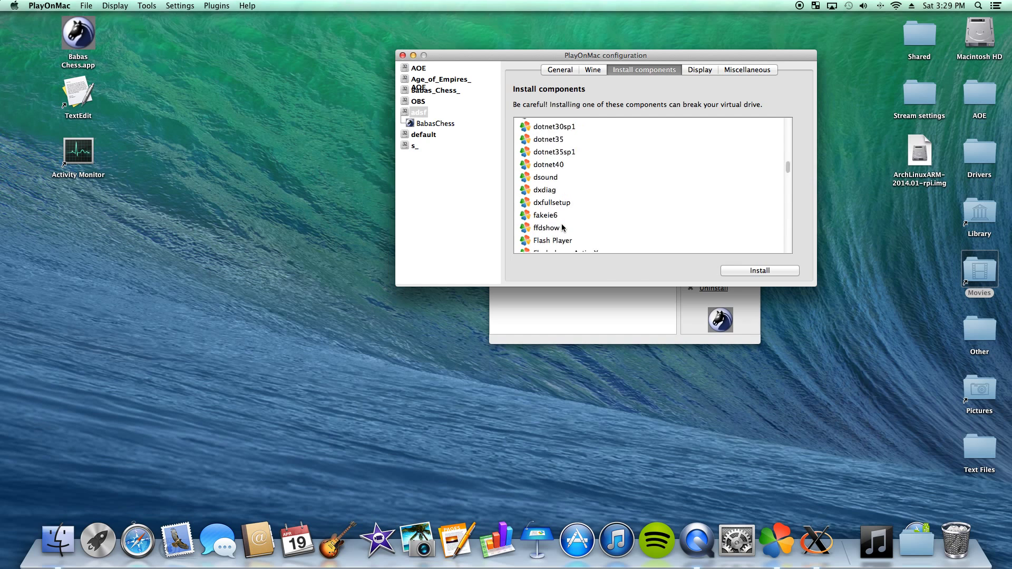
{"action": "scroll", "coordinate": [562, 227], "scroll_direction": "down", "scroll_amount": 20}
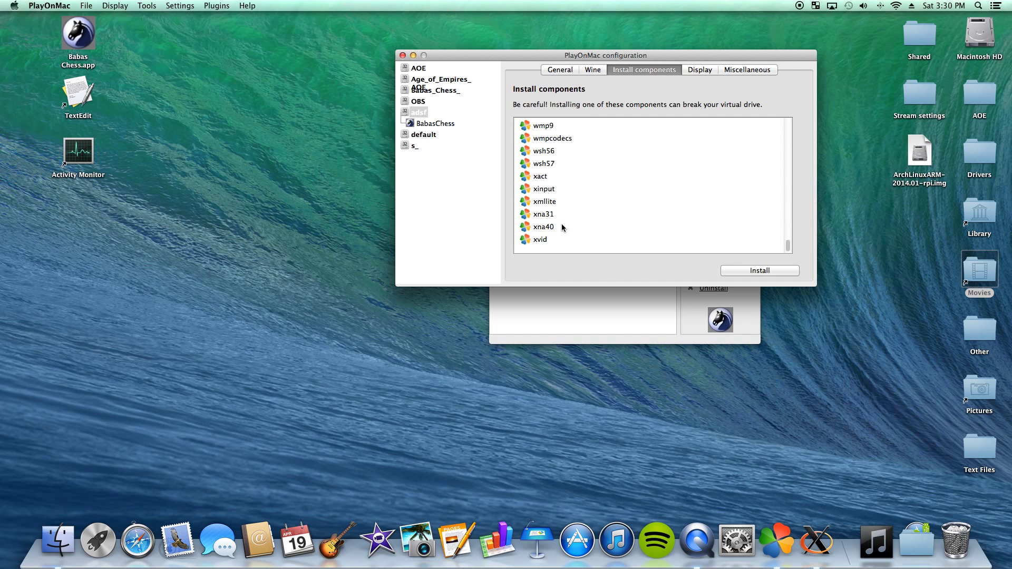
{"action": "scroll", "coordinate": [562, 227], "scroll_direction": "up", "scroll_amount": 20}
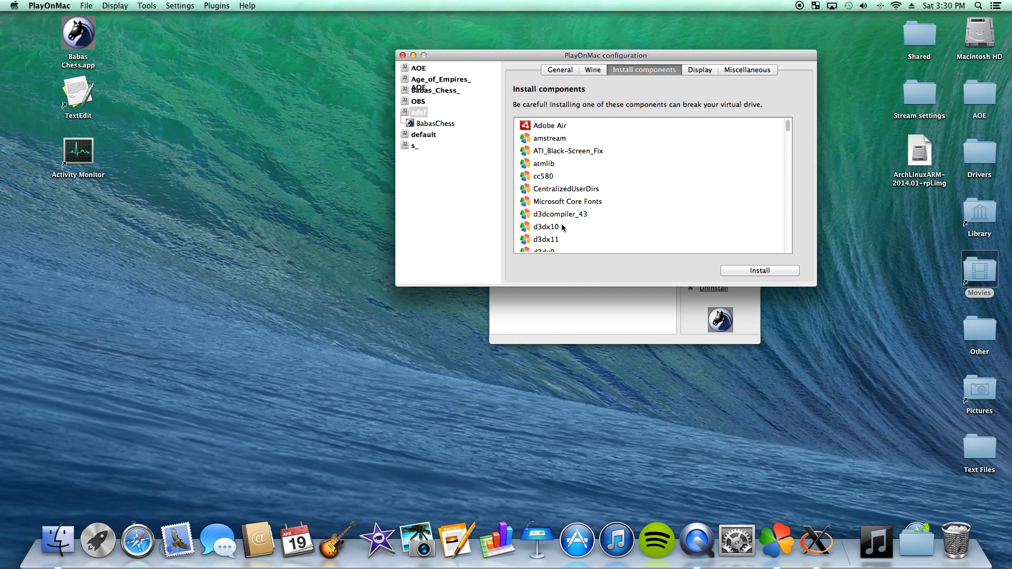
{"action": "scroll", "coordinate": [562, 226], "scroll_direction": "down", "scroll_amount": 20}
{"action": "scroll", "coordinate": [562, 227], "scroll_direction": "up", "scroll_amount": 10}
{"action": "scroll", "coordinate": [562, 227], "scroll_direction": "down", "scroll_amount": 5}
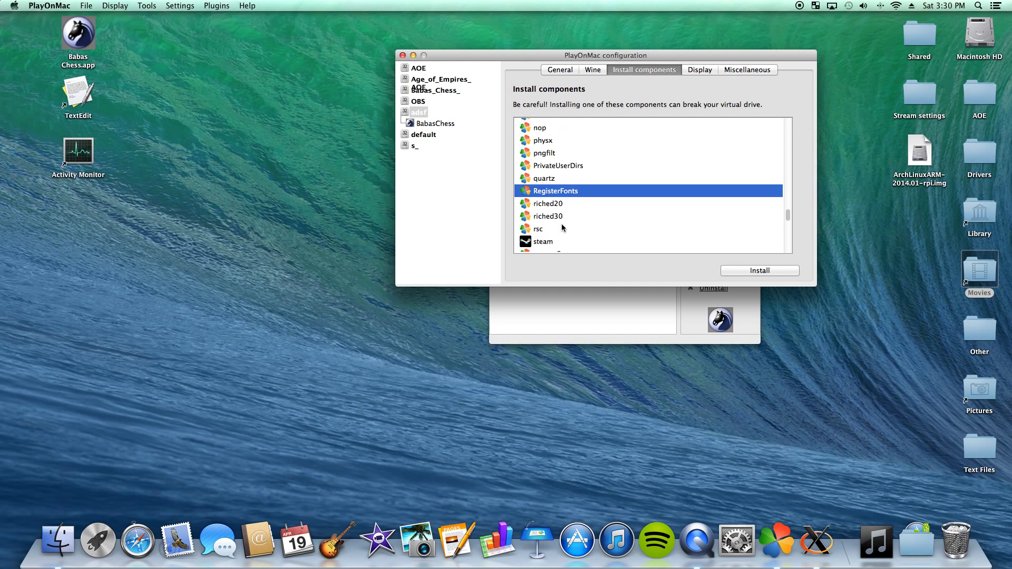
{"action": "scroll", "coordinate": [562, 227], "scroll_direction": "up", "scroll_amount": 4}
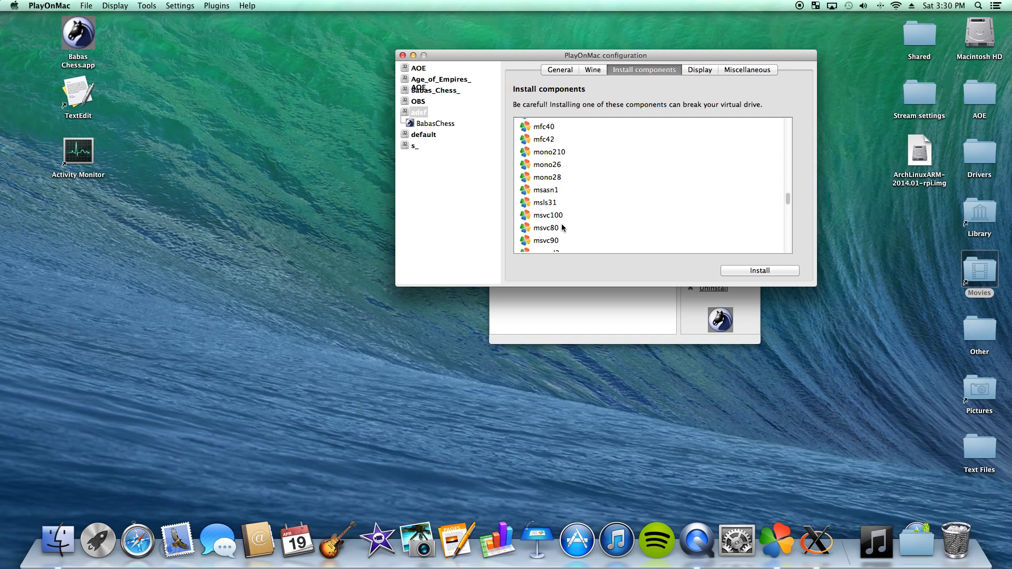
{"action": "scroll", "coordinate": [563, 227], "scroll_direction": "down", "scroll_amount": 10}
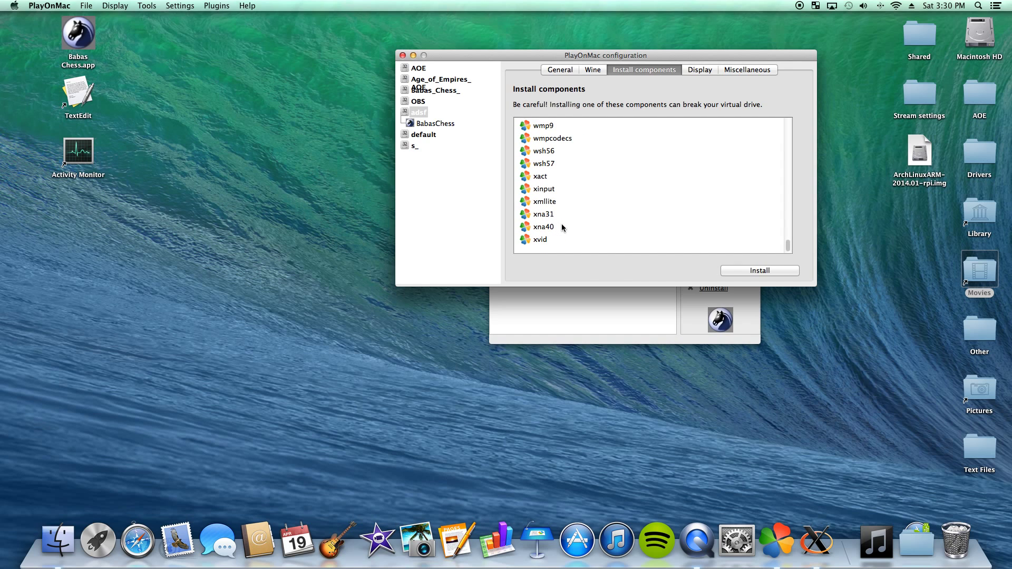
{"action": "scroll", "coordinate": [562, 227], "scroll_direction": "up", "scroll_amount": 20}
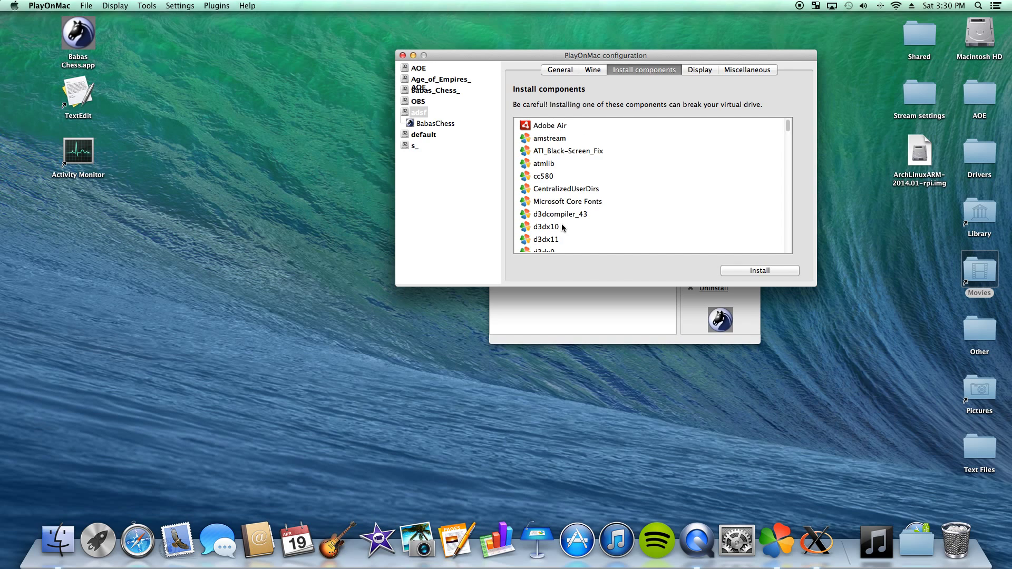
{"action": "scroll", "coordinate": [563, 227], "scroll_direction": "down", "scroll_amount": 7}
{"action": "scroll", "coordinate": [563, 227], "scroll_direction": "down", "scroll_amount": 15}
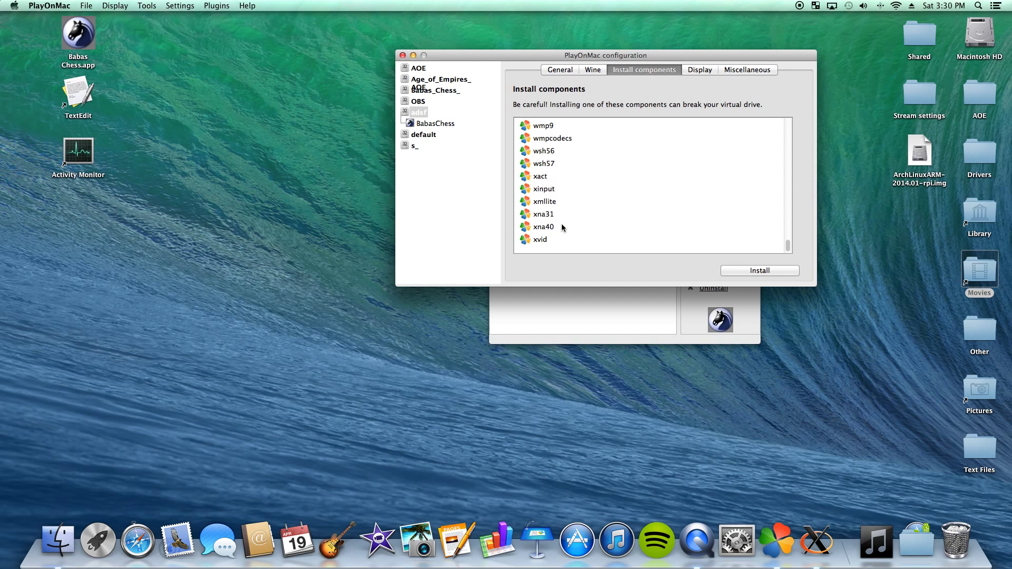
{"action": "scroll", "coordinate": [550, 220], "scroll_direction": "up", "scroll_amount": 20}
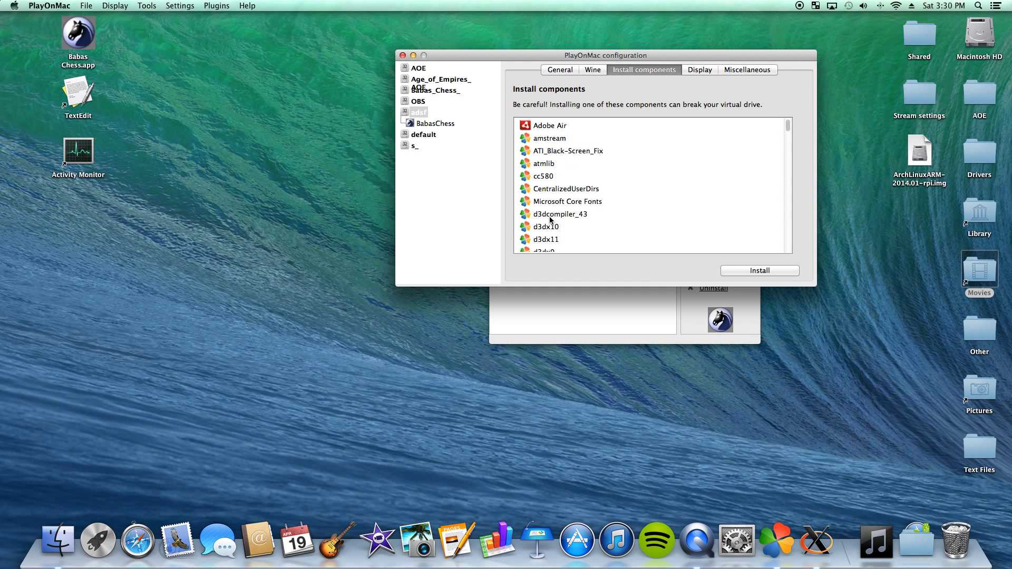
{"action": "scroll", "coordinate": [550, 220], "scroll_direction": "down", "scroll_amount": 4}
{"action": "scroll", "coordinate": [550, 221], "scroll_direction": "down", "scroll_amount": 15}
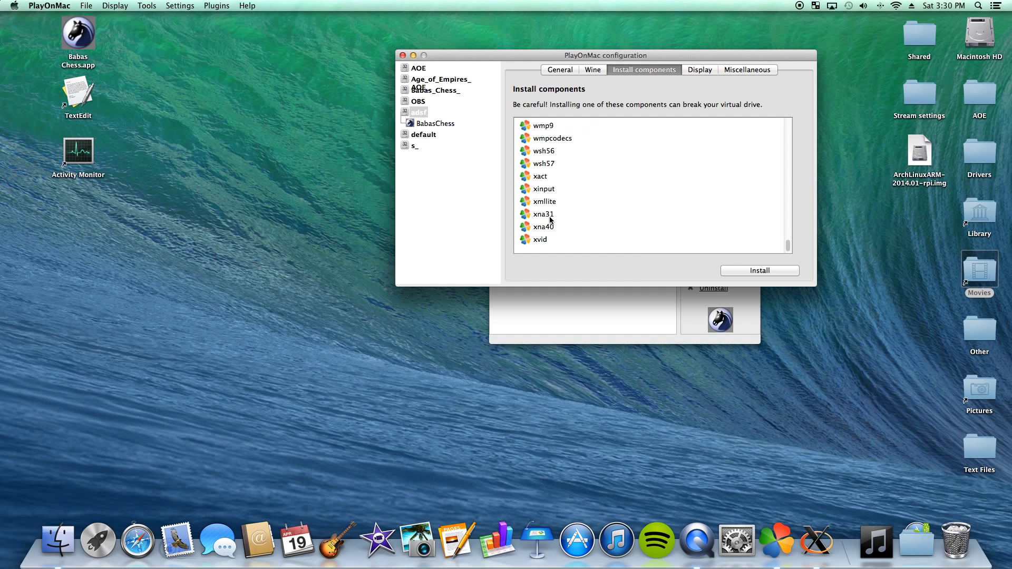
{"action": "scroll", "coordinate": [550, 220], "scroll_direction": "up", "scroll_amount": 10}
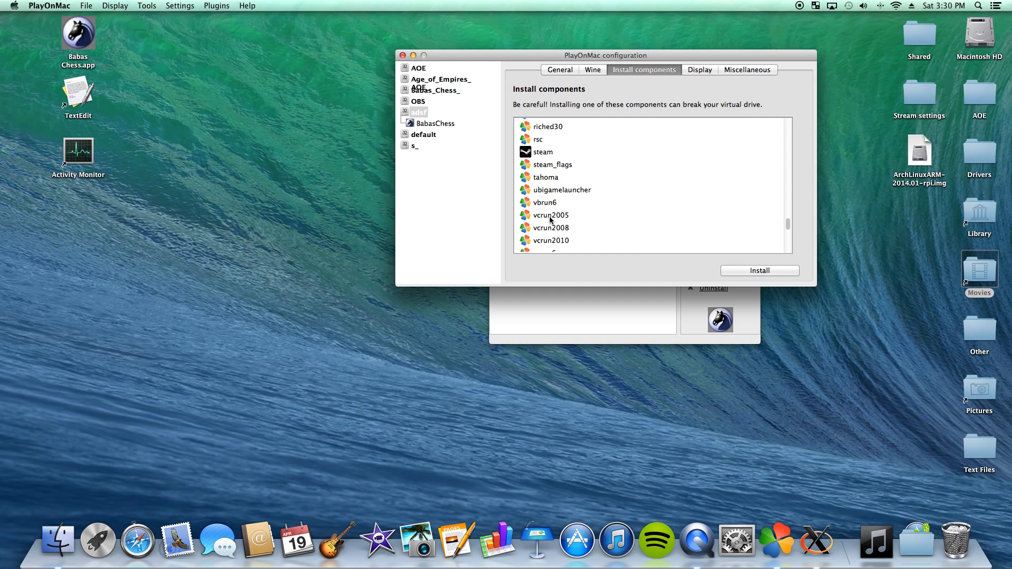
{"action": "scroll", "coordinate": [550, 220], "scroll_direction": "up", "scroll_amount": 8}
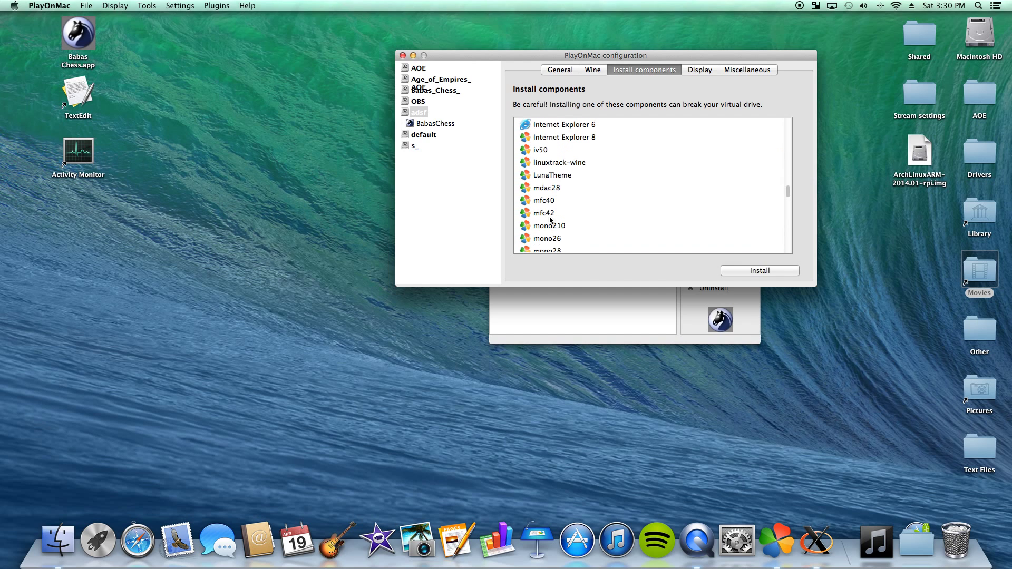
{"action": "scroll", "coordinate": [550, 221], "scroll_direction": "up", "scroll_amount": 5}
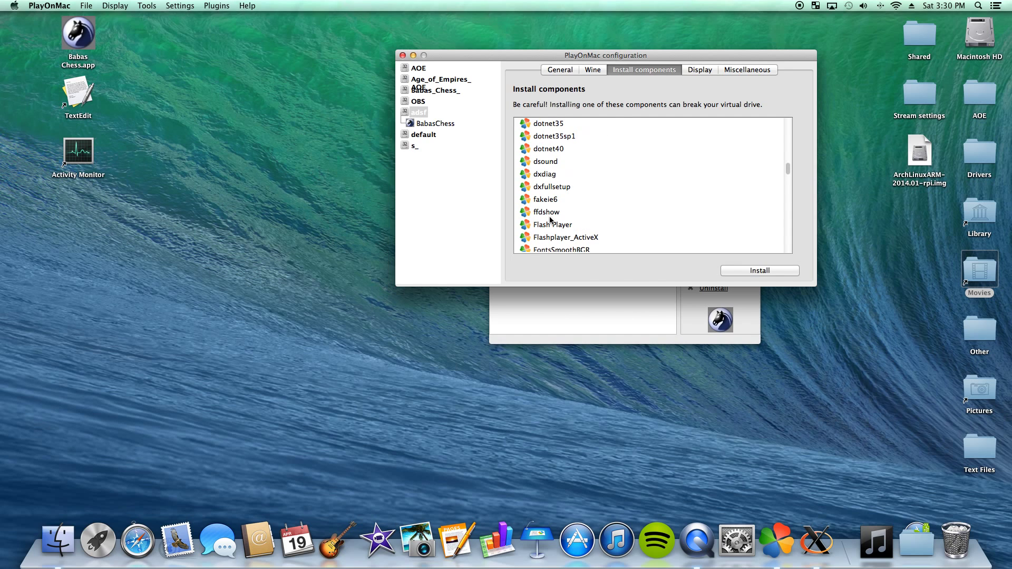
{"action": "scroll", "coordinate": [550, 221], "scroll_direction": "up", "scroll_amount": 2}
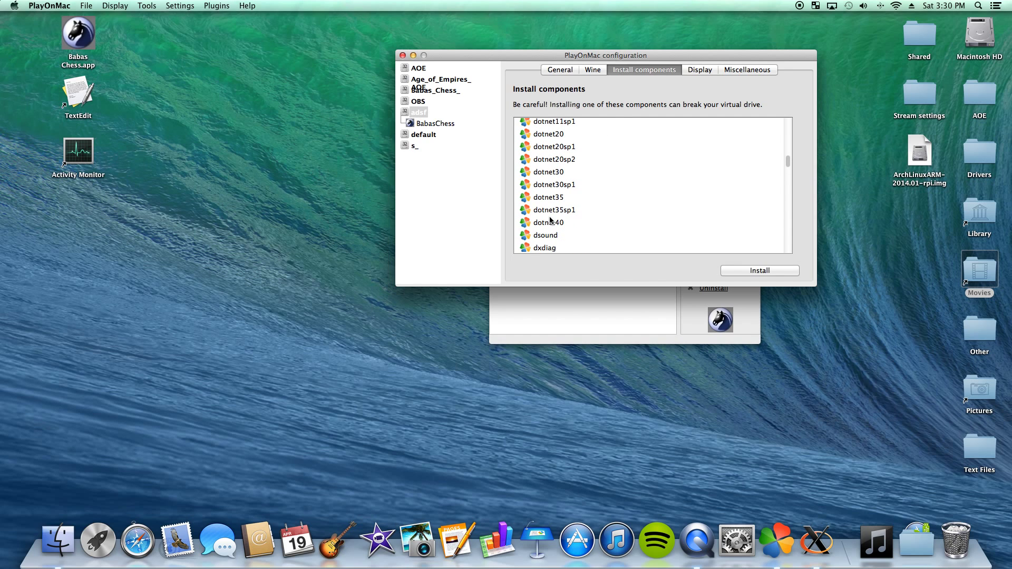
{"action": "scroll", "coordinate": [550, 220], "scroll_direction": "up", "scroll_amount": 4}
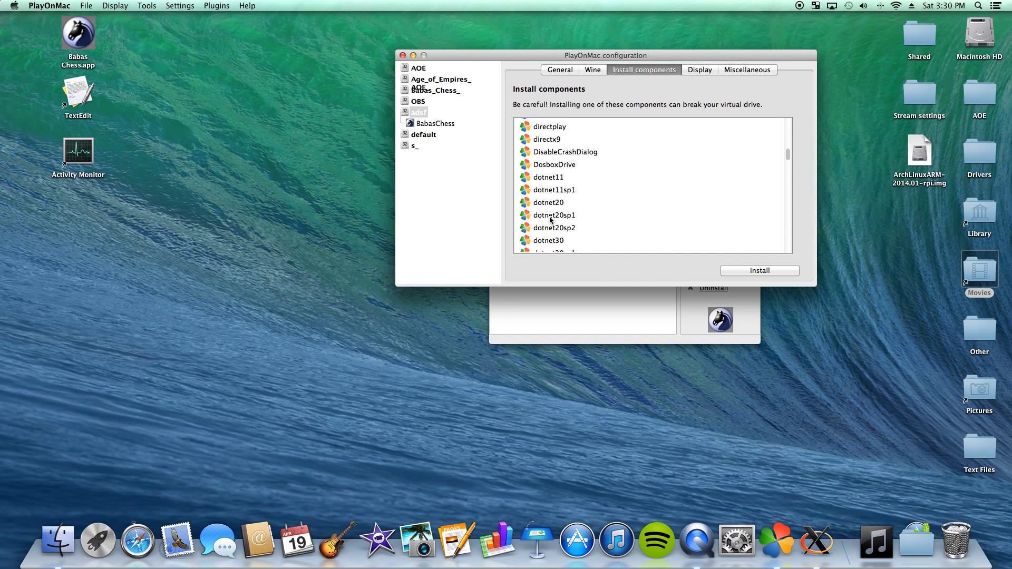
{"action": "scroll", "coordinate": [550, 220], "scroll_direction": "down", "scroll_amount": 1}
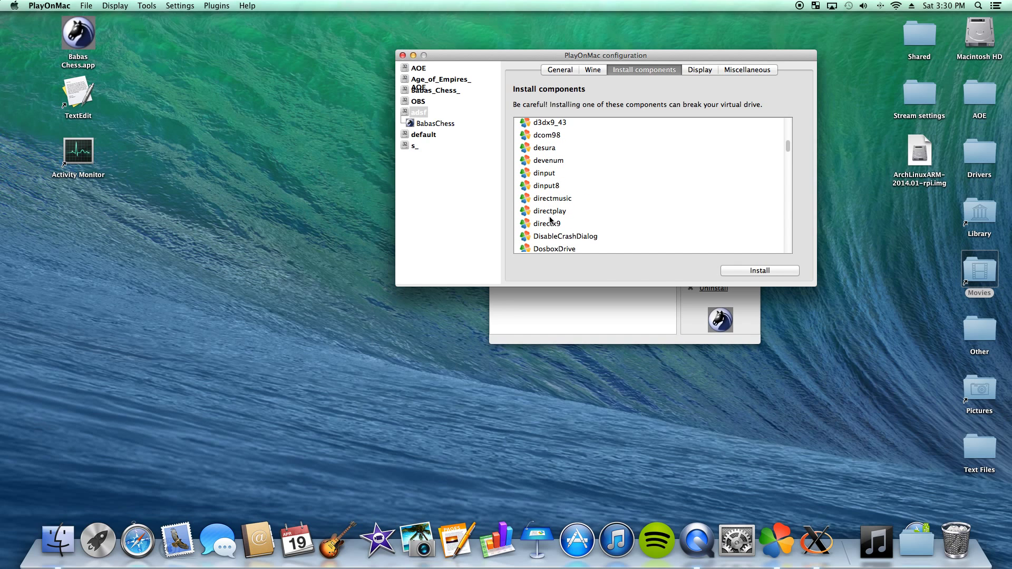
{"action": "left_click", "coordinate": [550, 212]}
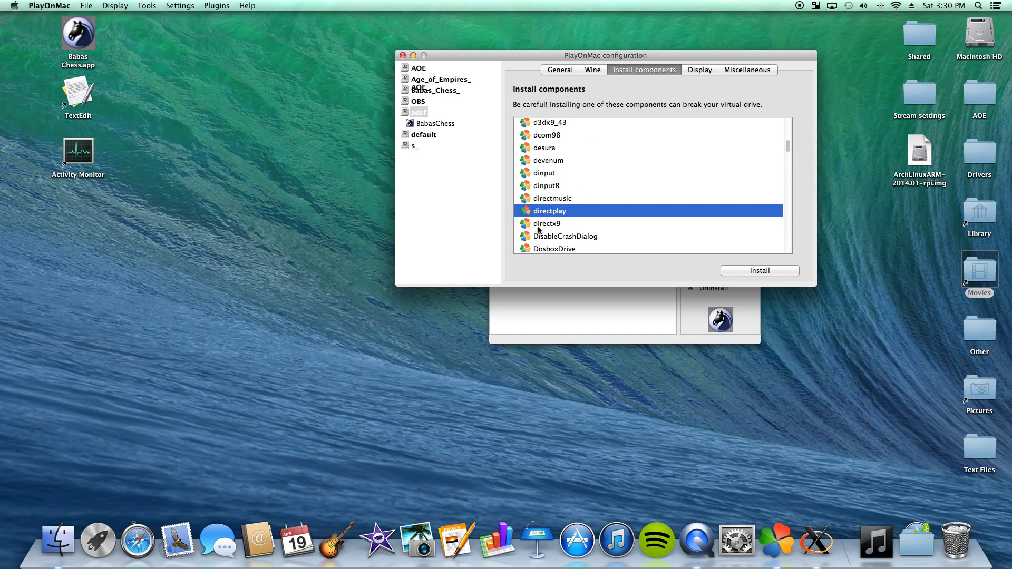
{"action": "left_click", "coordinate": [539, 230]}
{"action": "scroll", "coordinate": [549, 224], "scroll_direction": "up", "scroll_amount": 3}
{"action": "scroll", "coordinate": [556, 219], "scroll_direction": "down", "scroll_amount": 4}
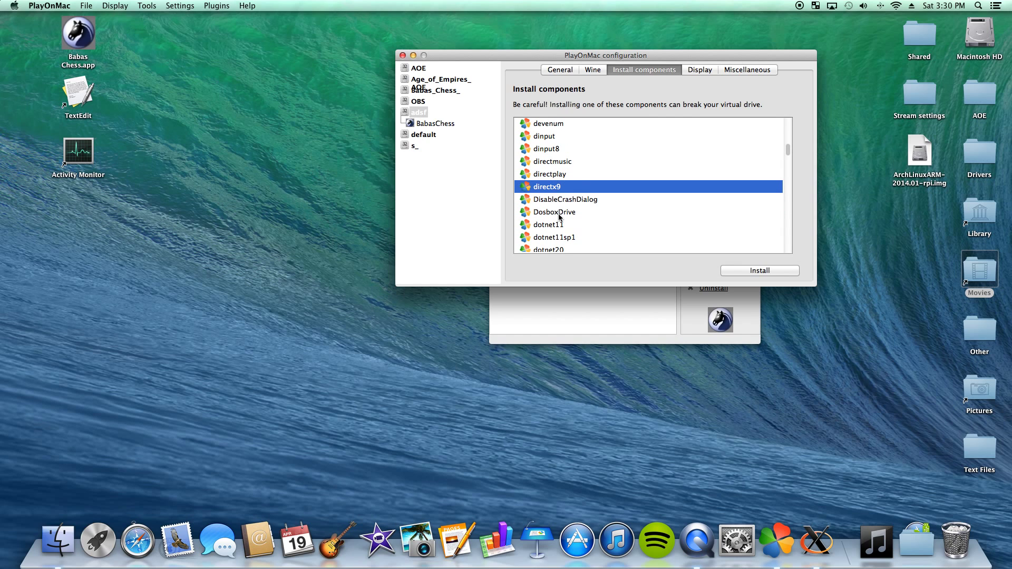
{"action": "scroll", "coordinate": [579, 177], "scroll_direction": "up", "scroll_amount": 8}
{"action": "scroll", "coordinate": [578, 179], "scroll_direction": "down", "scroll_amount": 8}
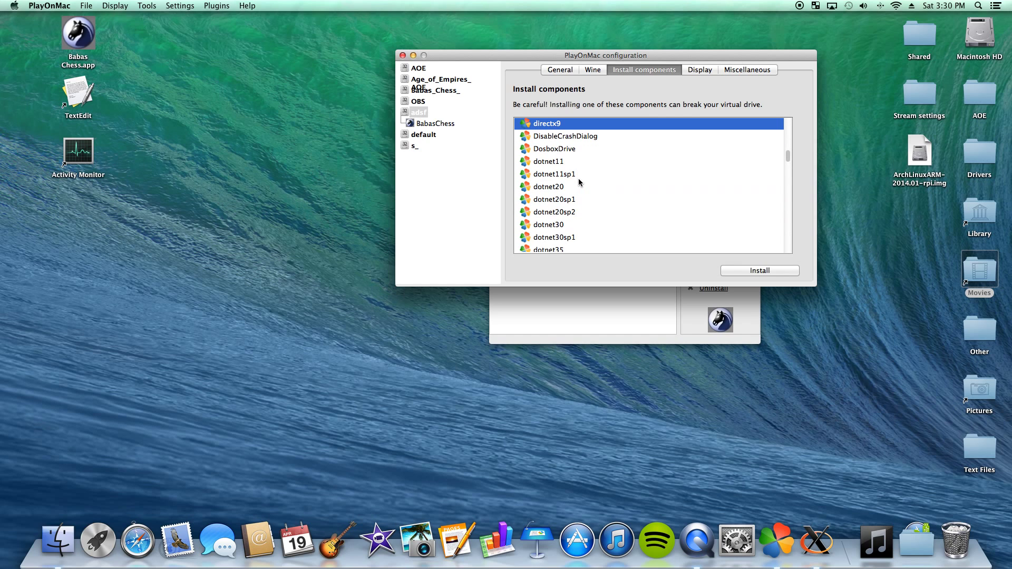
{"action": "scroll", "coordinate": [768, 153], "scroll_direction": "up", "scroll_amount": 8}
{"action": "scroll", "coordinate": [671, 197], "scroll_direction": "down", "scroll_amount": 5}
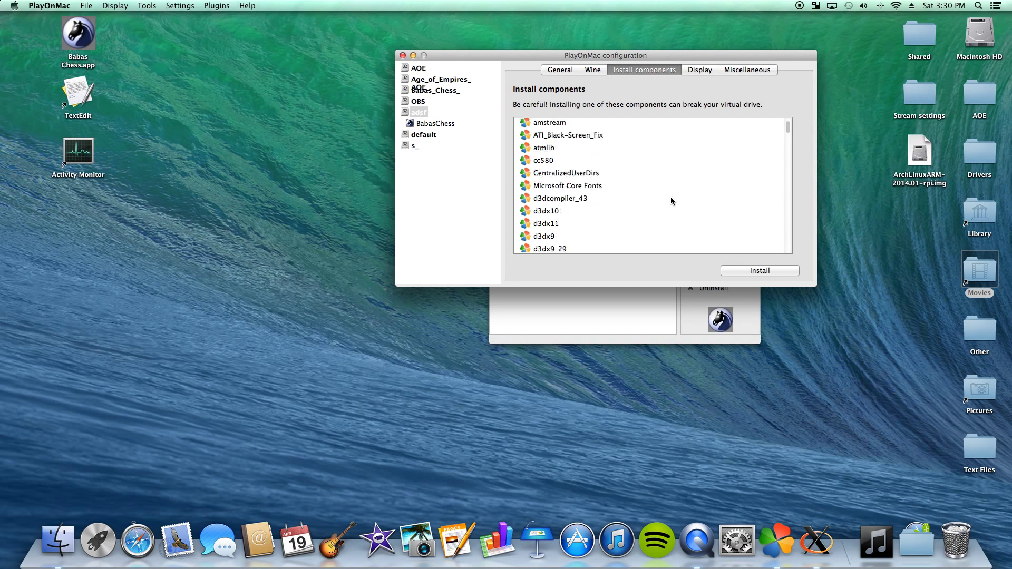
{"action": "scroll", "coordinate": [723, 147], "scroll_direction": "down", "scroll_amount": 7}
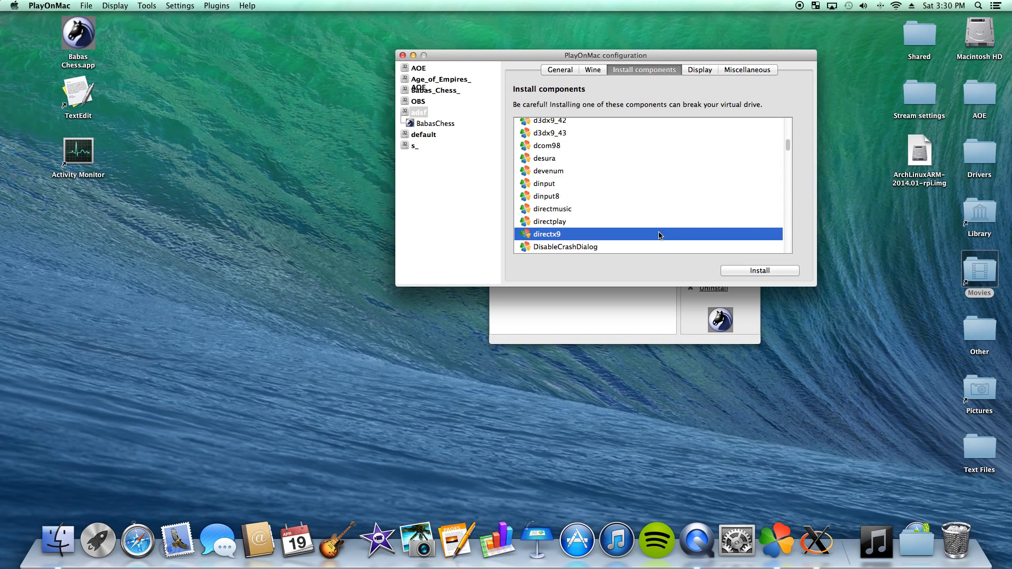
{"action": "scroll", "coordinate": [648, 232], "scroll_direction": "down", "scroll_amount": 6}
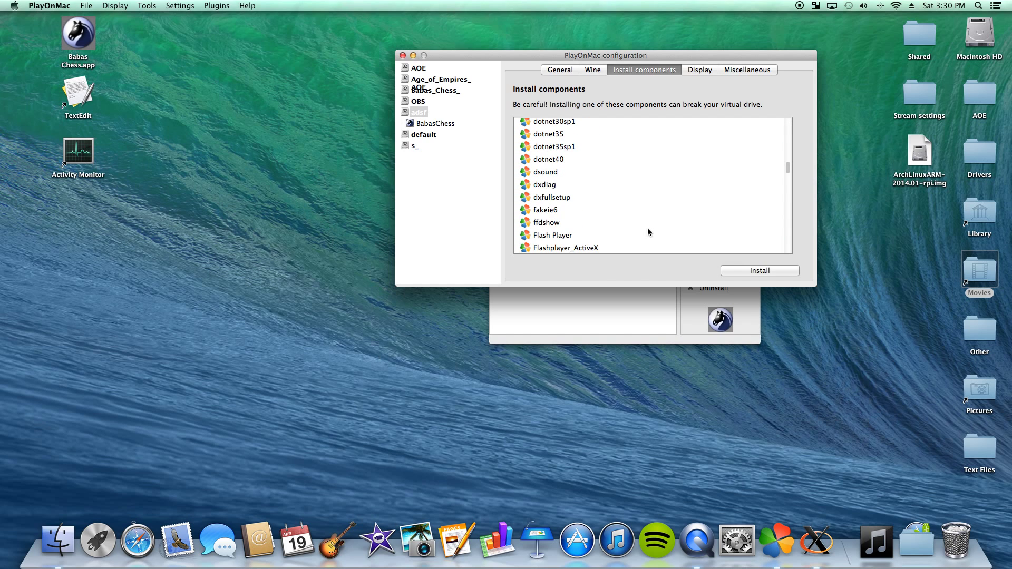
{"action": "scroll", "coordinate": [648, 232], "scroll_direction": "up", "scroll_amount": 3}
{"action": "scroll", "coordinate": [648, 232], "scroll_direction": "down", "scroll_amount": 1}
{"action": "scroll", "coordinate": [649, 231], "scroll_direction": "down", "scroll_amount": 7}
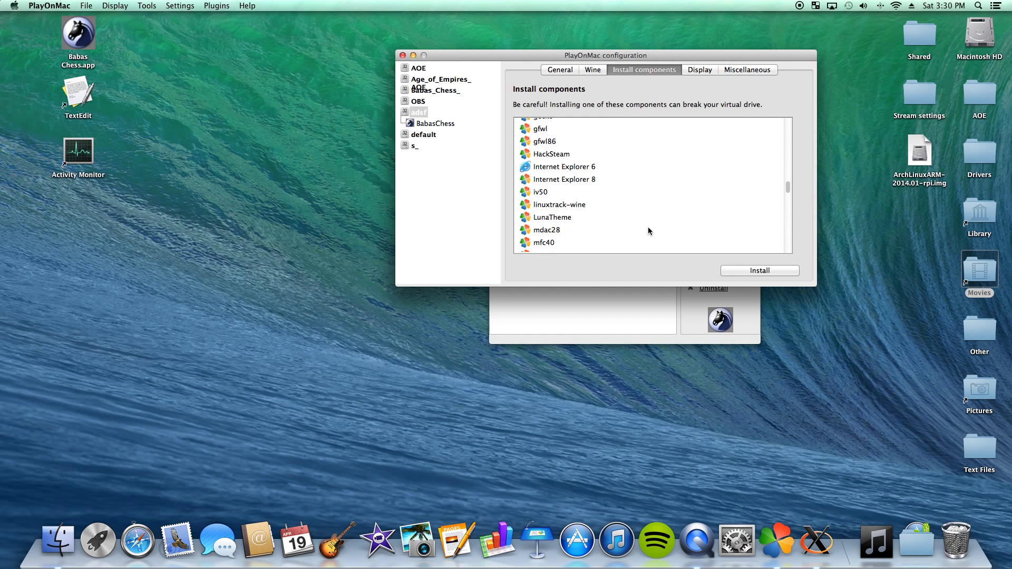
{"action": "scroll", "coordinate": [648, 231], "scroll_direction": "down", "scroll_amount": 15}
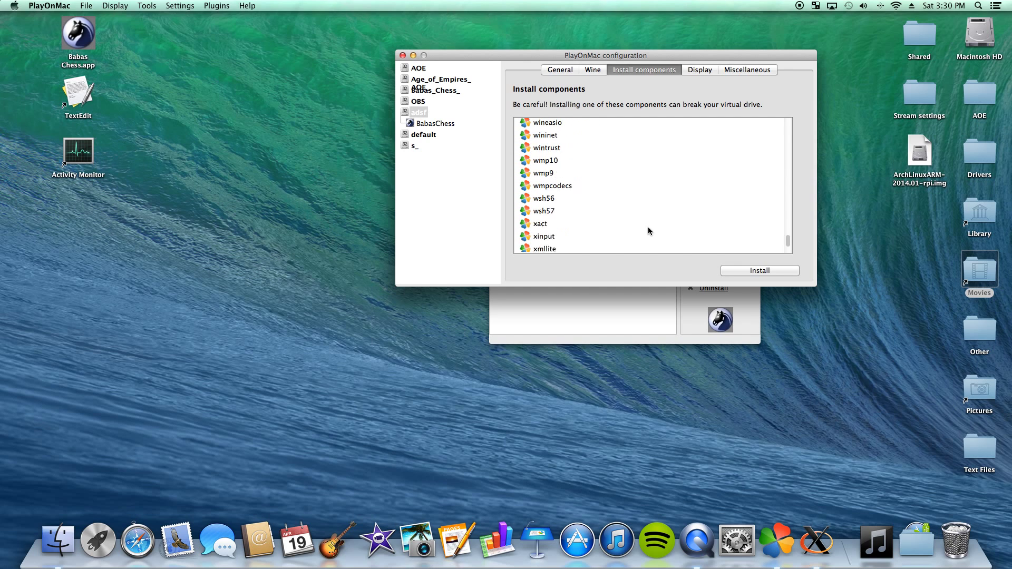
{"action": "scroll", "coordinate": [648, 230], "scroll_direction": "up", "scroll_amount": 10}
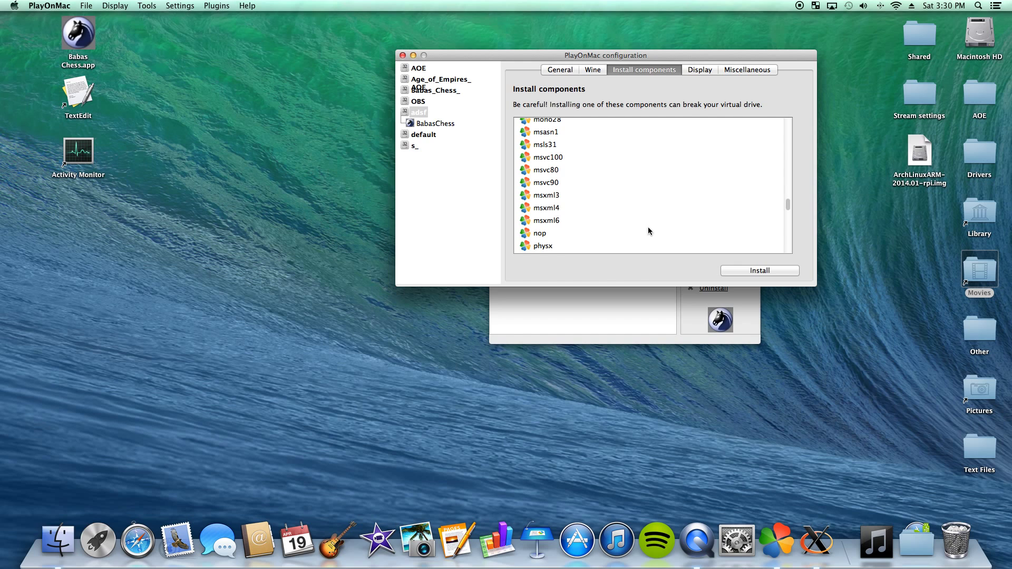
{"action": "left_click", "coordinate": [700, 70]}
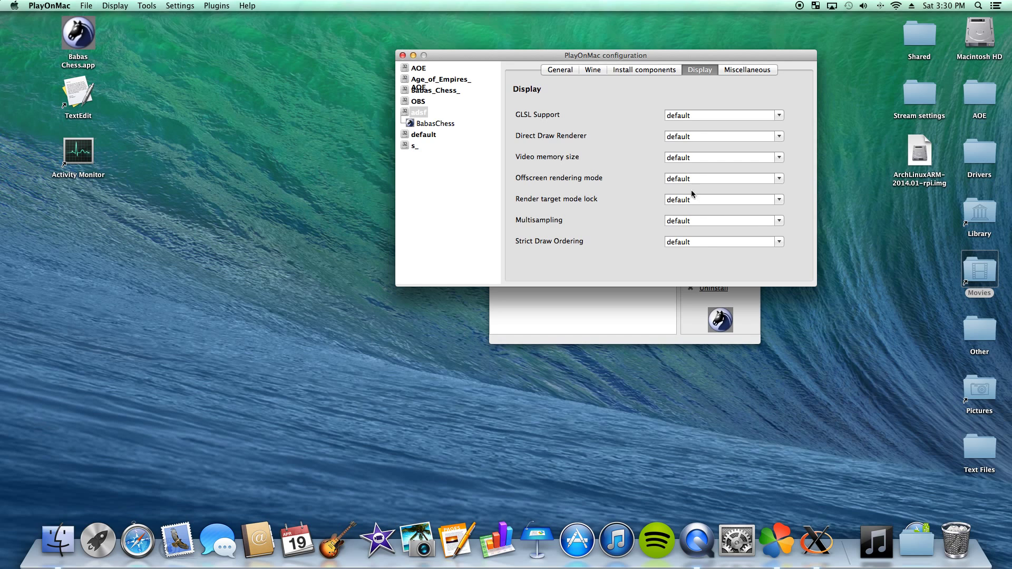
Step: View the adsf drive's Miscellaneous settings, then browse for a Windows .exe to run in it
{"action": "left_click", "coordinate": [735, 72]}
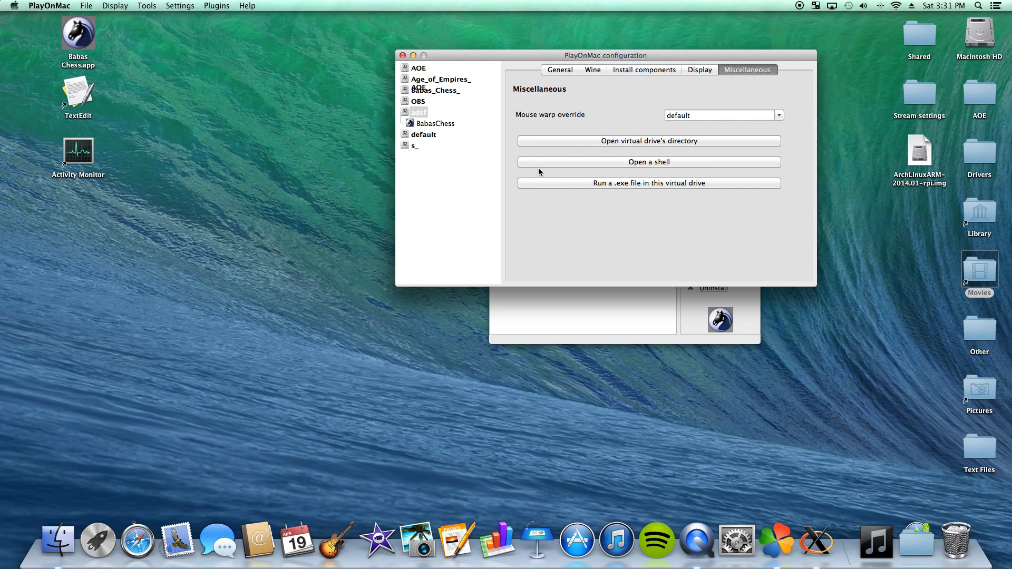
{"action": "left_click", "coordinate": [560, 182]}
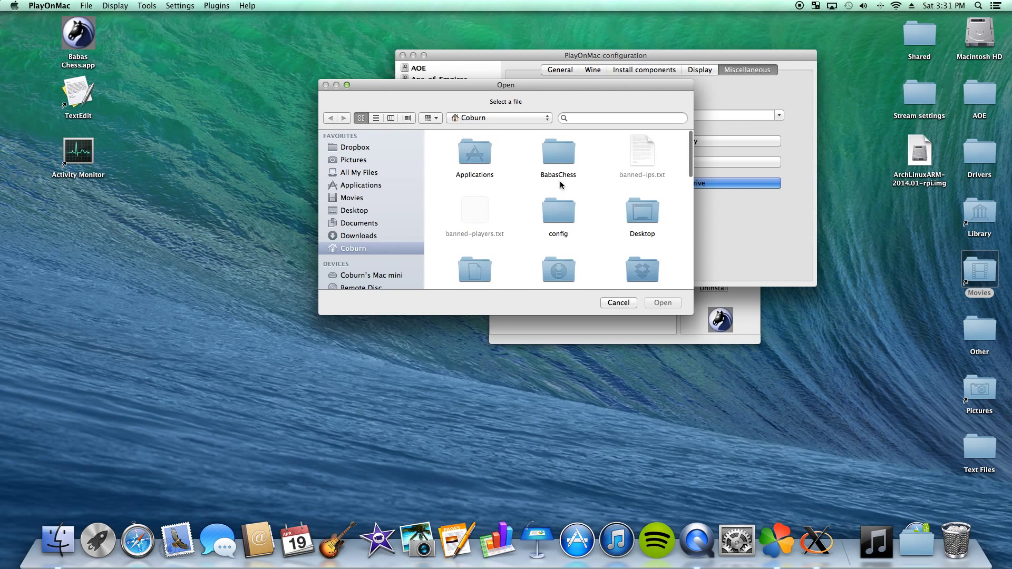
{"action": "scroll", "coordinate": [560, 181], "scroll_direction": "down", "scroll_amount": 10}
{"action": "scroll", "coordinate": [567, 177], "scroll_direction": "up", "scroll_amount": 10}
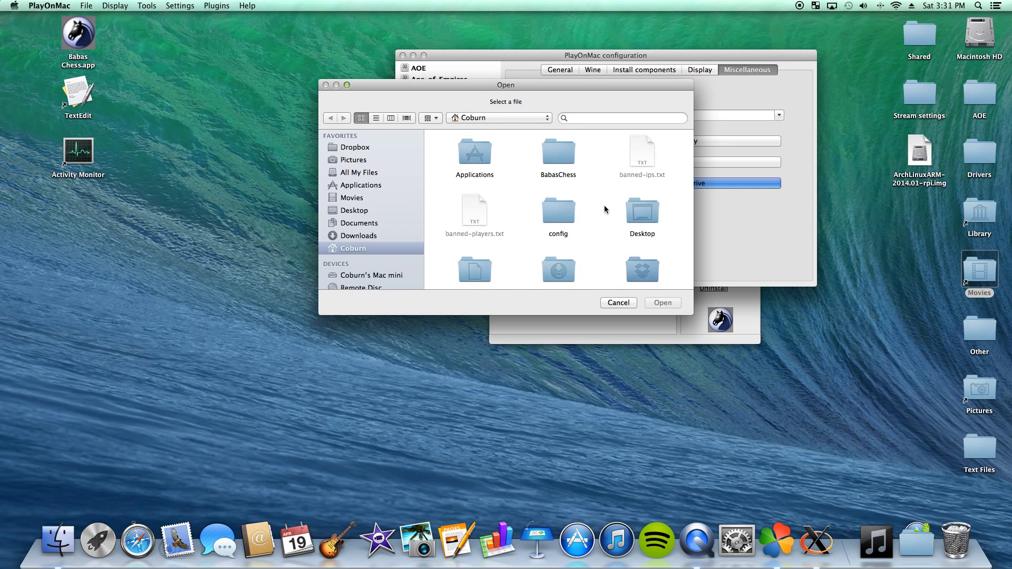
{"action": "scroll", "coordinate": [601, 205], "scroll_direction": "down", "scroll_amount": 6}
{"action": "scroll", "coordinate": [369, 261], "scroll_direction": "down", "scroll_amount": 2}
{"action": "scroll", "coordinate": [371, 261], "scroll_direction": "down", "scroll_amount": 1}
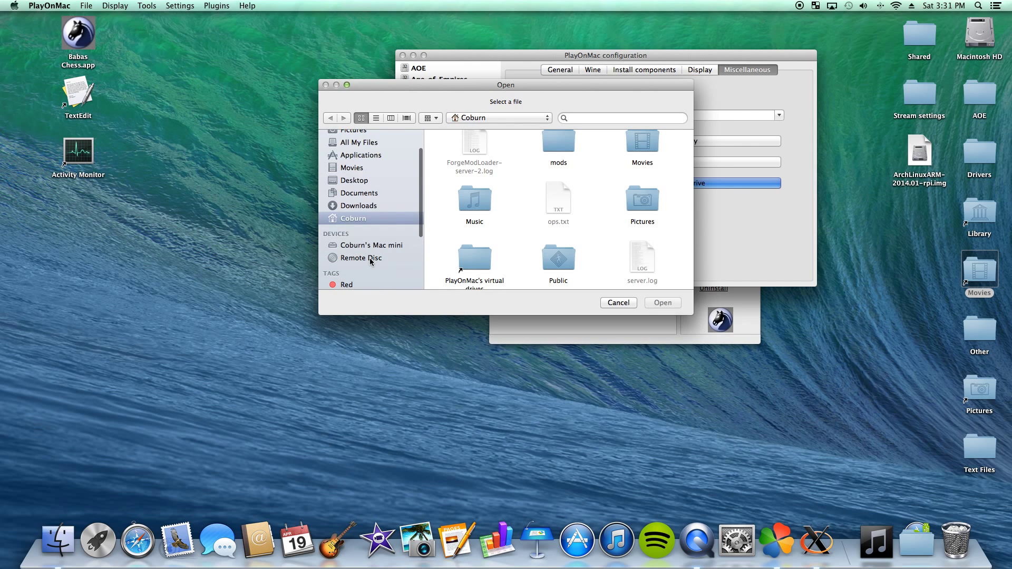
{"action": "scroll", "coordinate": [405, 208], "scroll_direction": "down", "scroll_amount": 5}
{"action": "scroll", "coordinate": [381, 226], "scroll_direction": "up", "scroll_amount": 4}
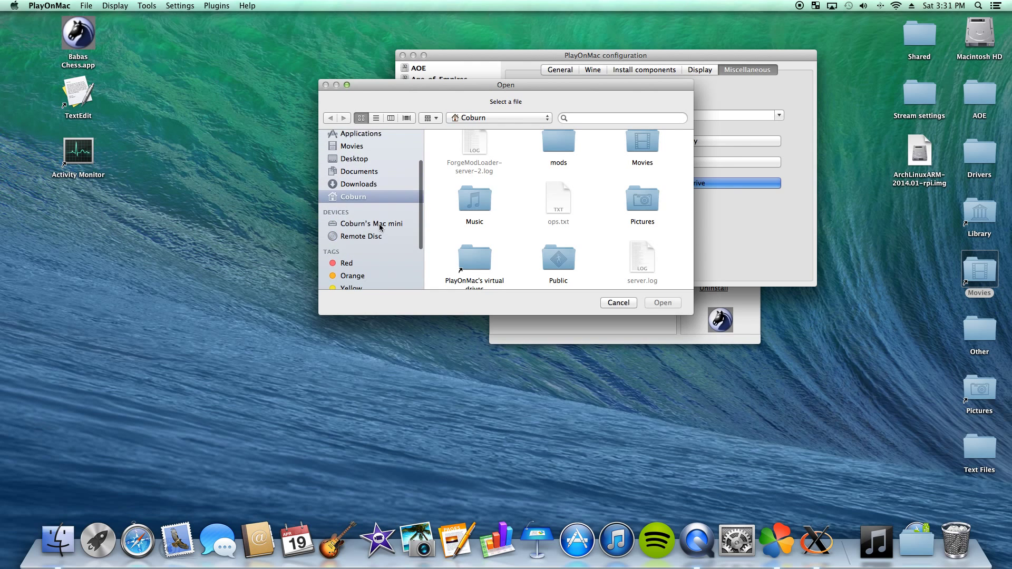
{"action": "scroll", "coordinate": [378, 227], "scroll_direction": "up", "scroll_amount": 2}
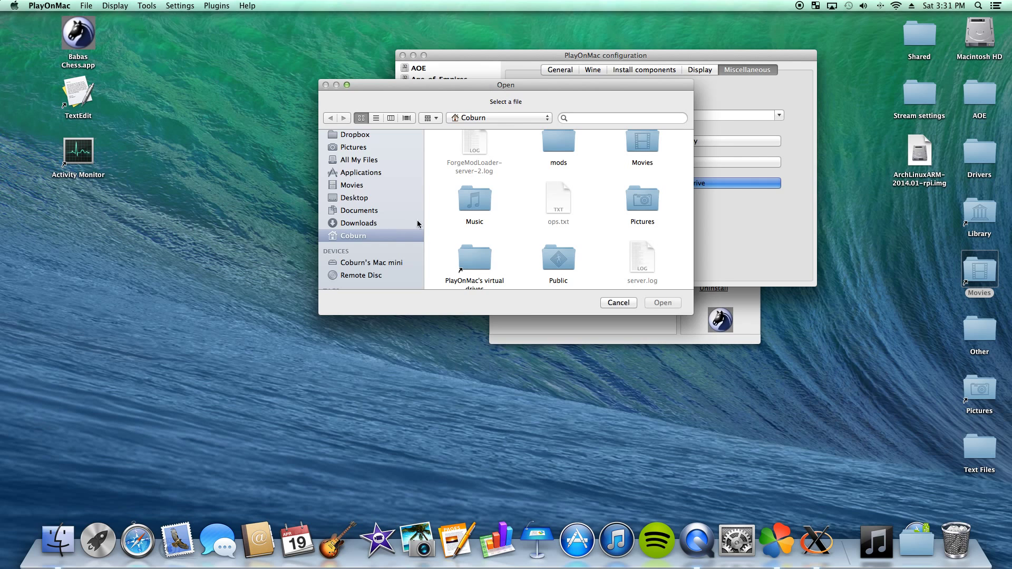
{"action": "left_click", "coordinate": [615, 304]}
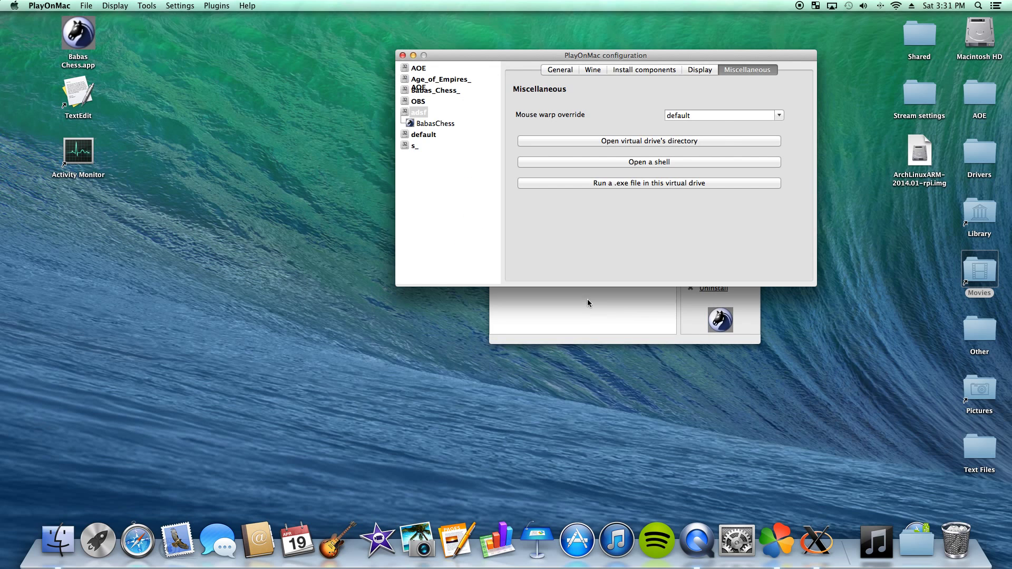
Step: Move the configuration window aside, check the default and s_ drives, then select Babas_Chess_
{"action": "left_click_drag", "start_coordinate": [535, 55], "coordinate": [590, 147]}
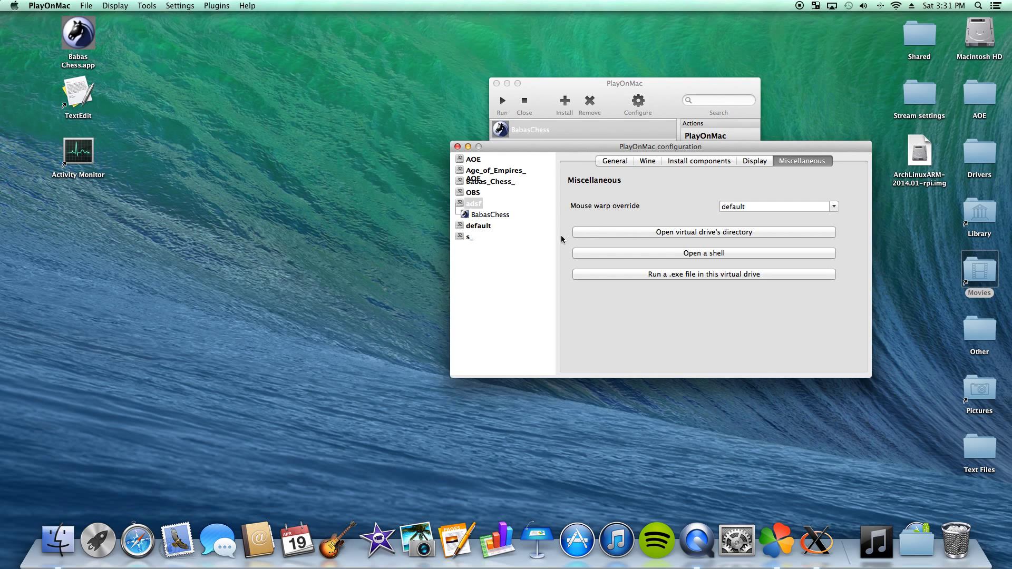
{"action": "left_click", "coordinate": [485, 230]}
{"action": "left_click", "coordinate": [481, 239]}
{"action": "left_click", "coordinate": [481, 228]}
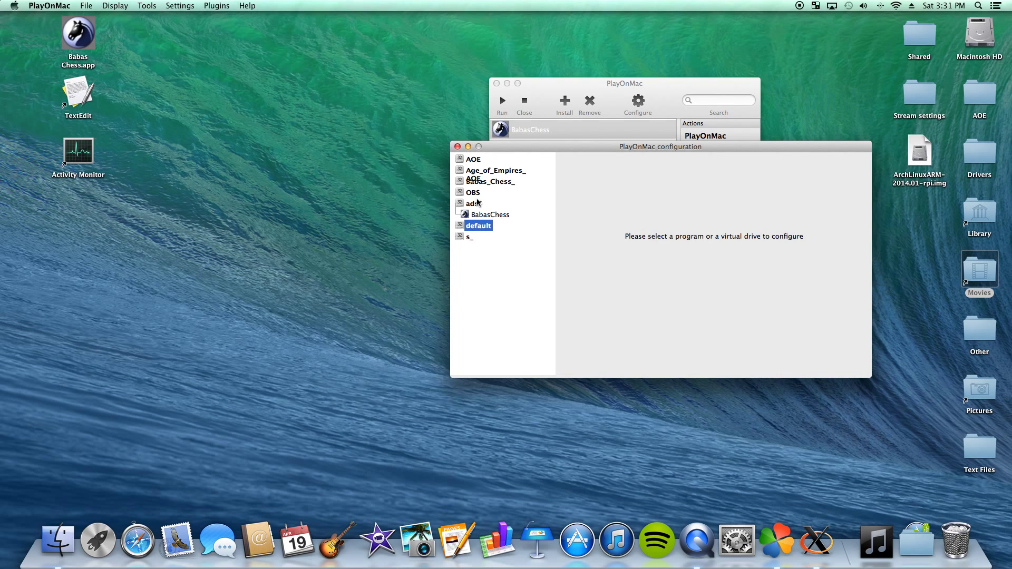
{"action": "left_click", "coordinate": [483, 182]}
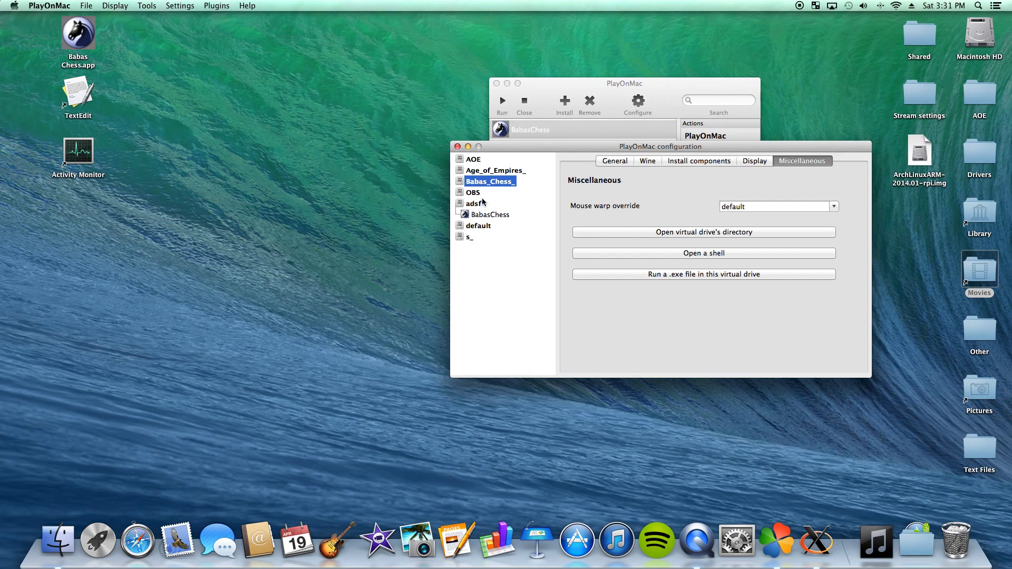